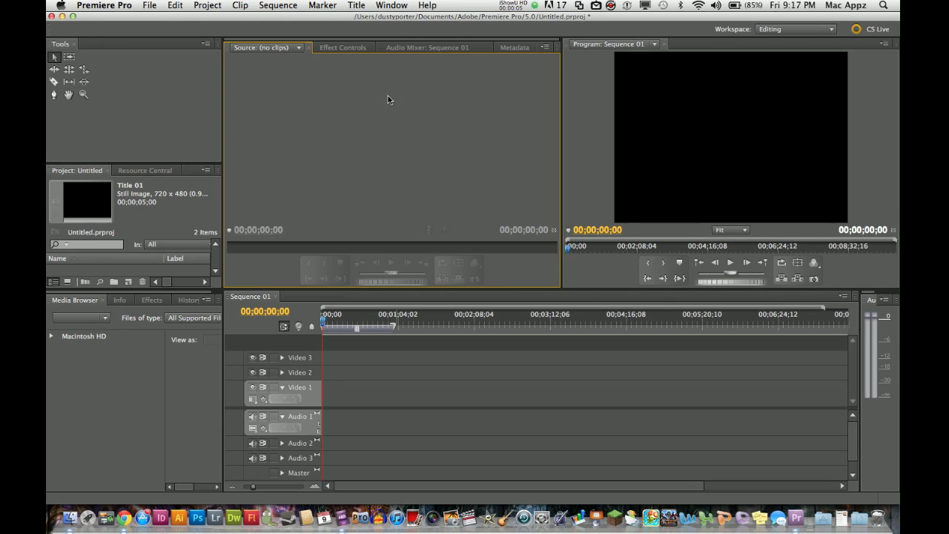
Open the Title menu to reveal the New Title submenu with Default Still, Roll and Crawl.
click(166, 83)
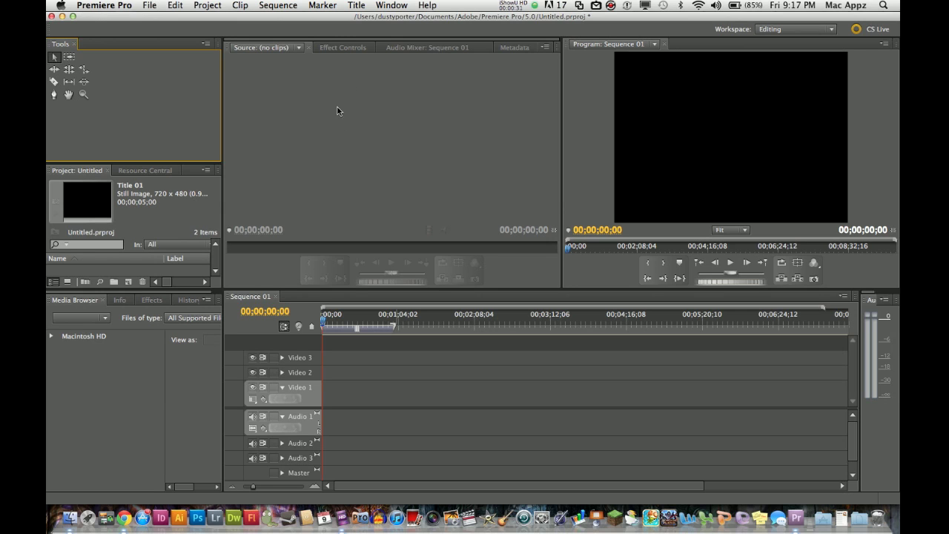
Create a Default Still title named Title 02 and open it in the Titler.
click(360, 8)
mouse_move(363, 20)
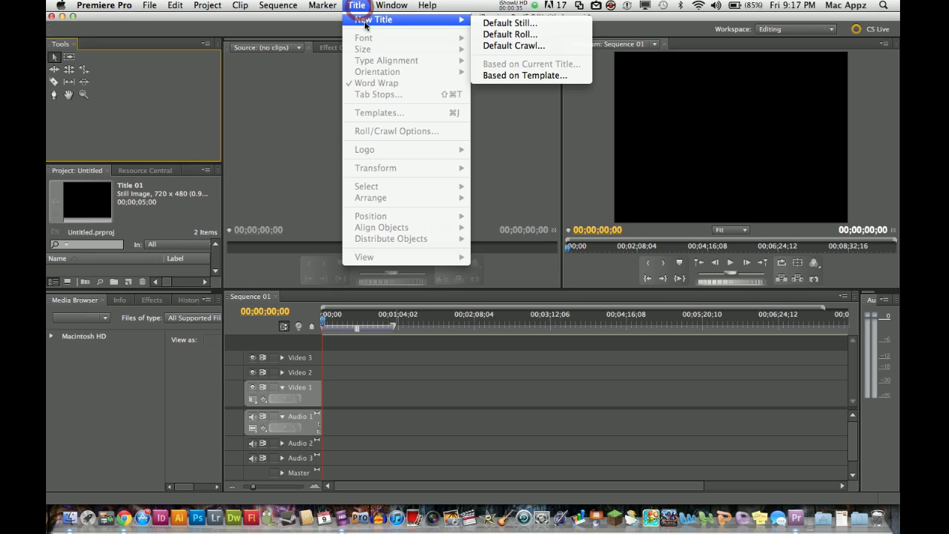
click(507, 23)
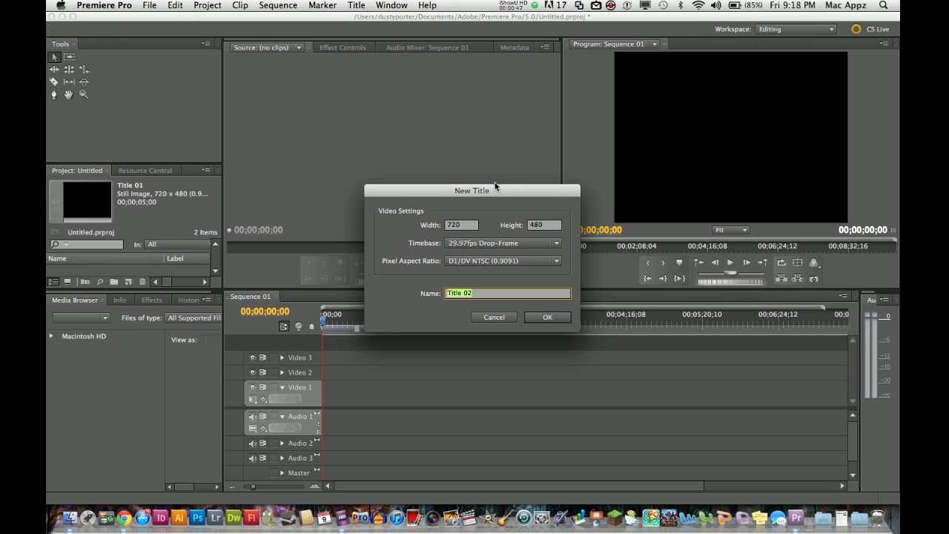
click(548, 317)
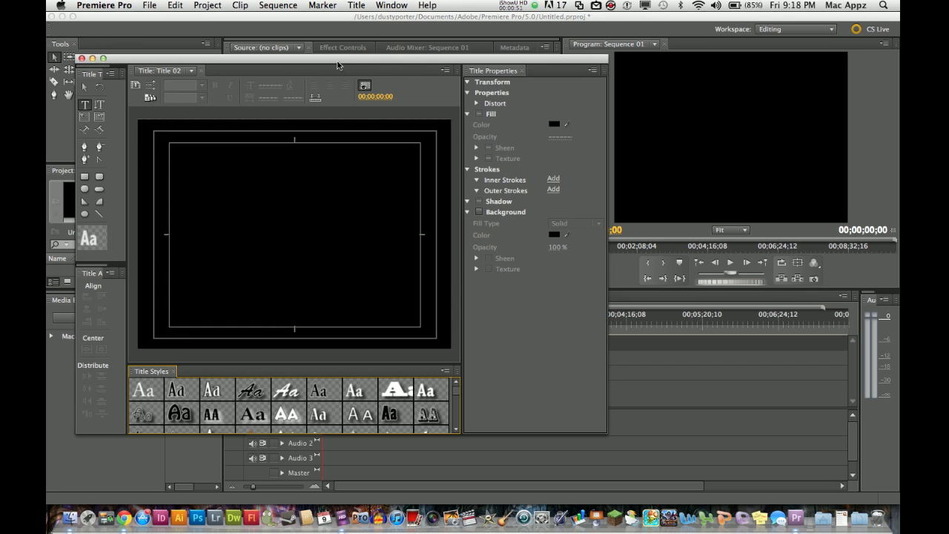
Move the Titler window up and to the right, then browse the Title Styles grid.
drag(337, 65, 412, 52)
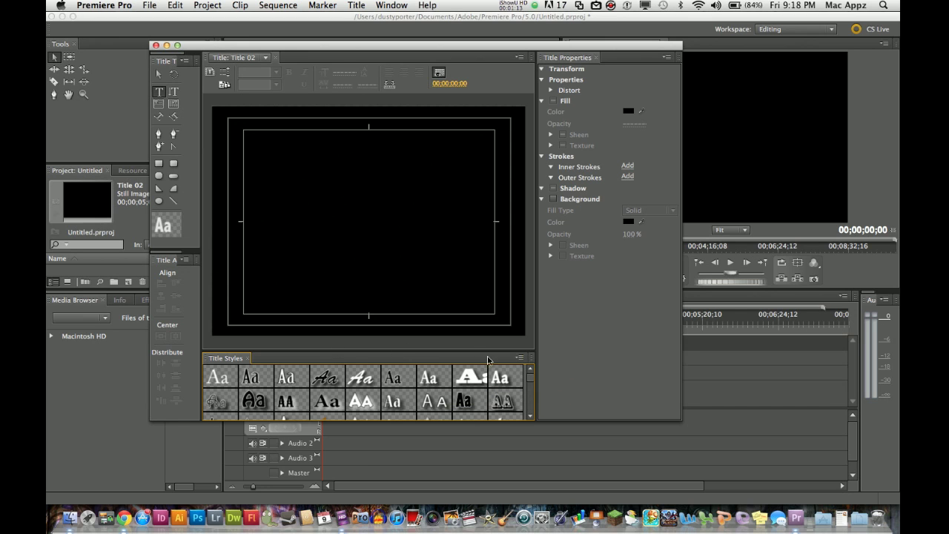
scroll(437, 393, down, 3)
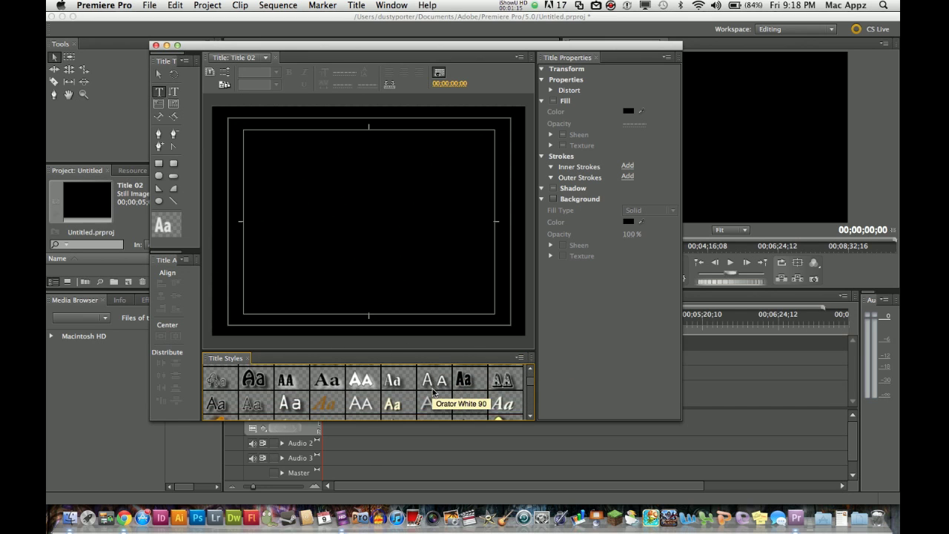
scroll(434, 393, up, 3)
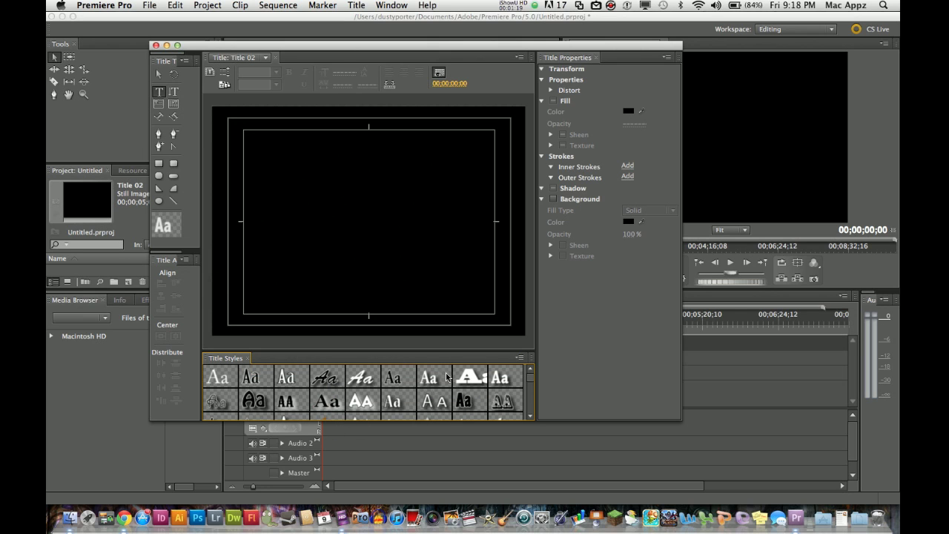
scroll(381, 371, down, 4)
scroll(381, 371, up, 5)
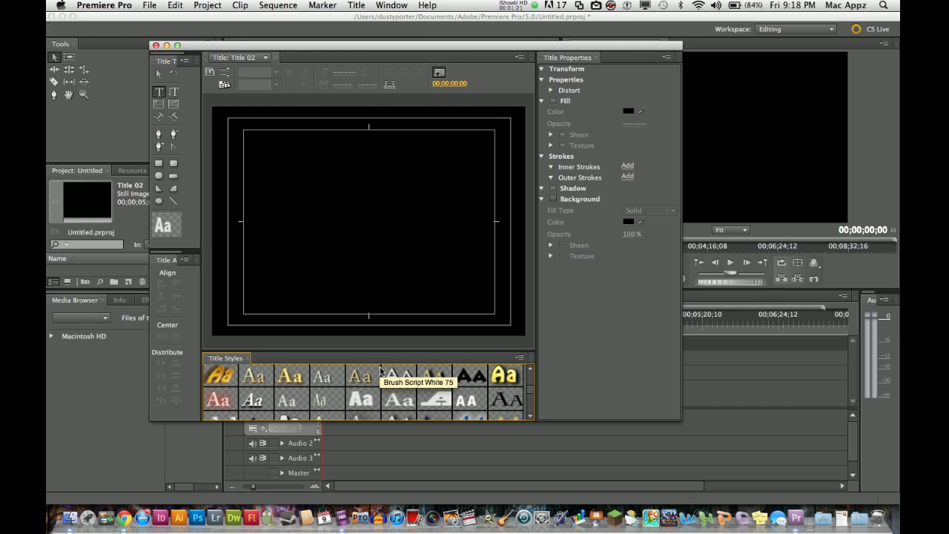
scroll(381, 369, up, 2)
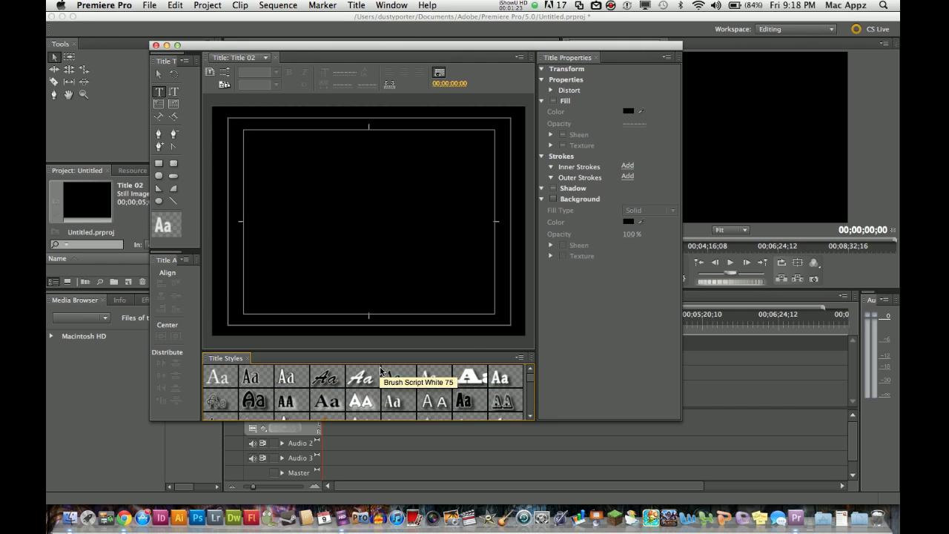
Apply the Lithos Pro White 94 style and type the title text in a new text box.
click(359, 400)
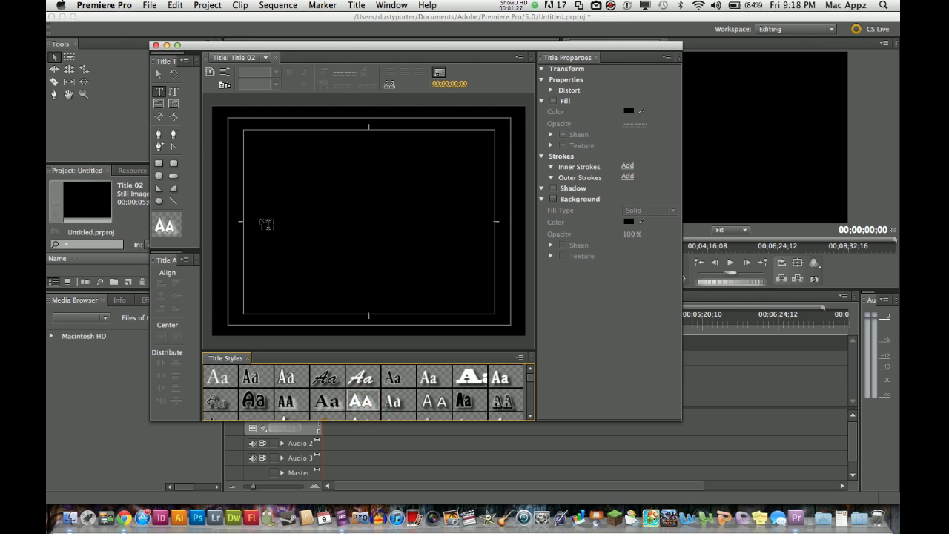
click(278, 171)
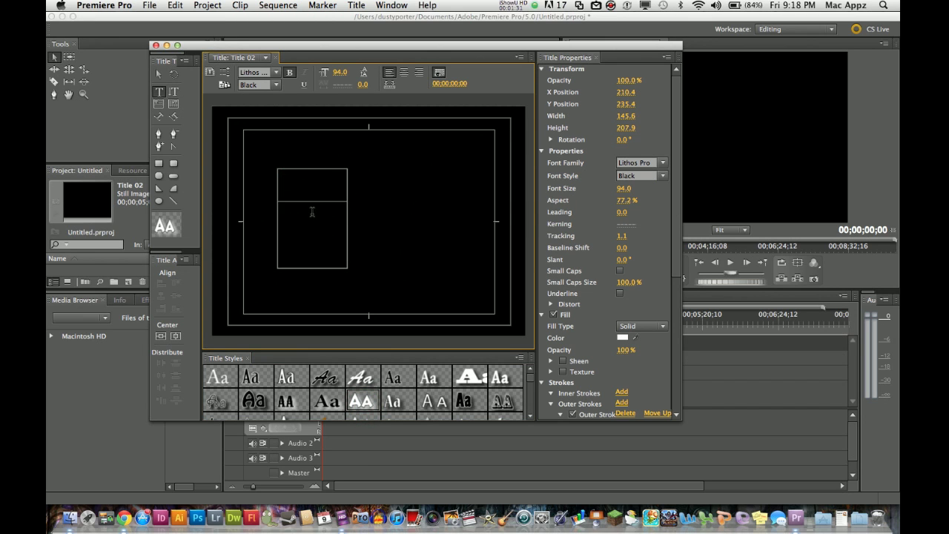
text(TECCH)
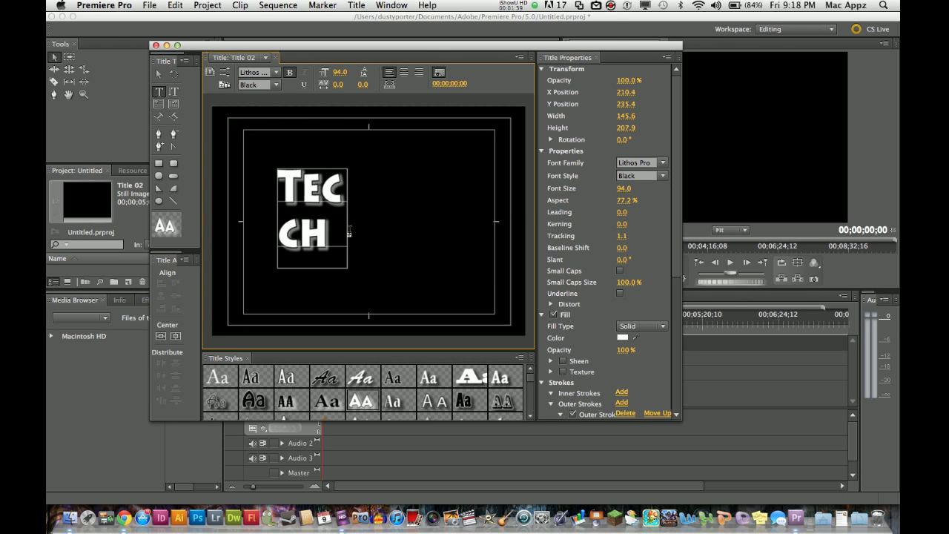
Resize and shift the text box so Tecchguru77 sits on one line near centre.
click(158, 74)
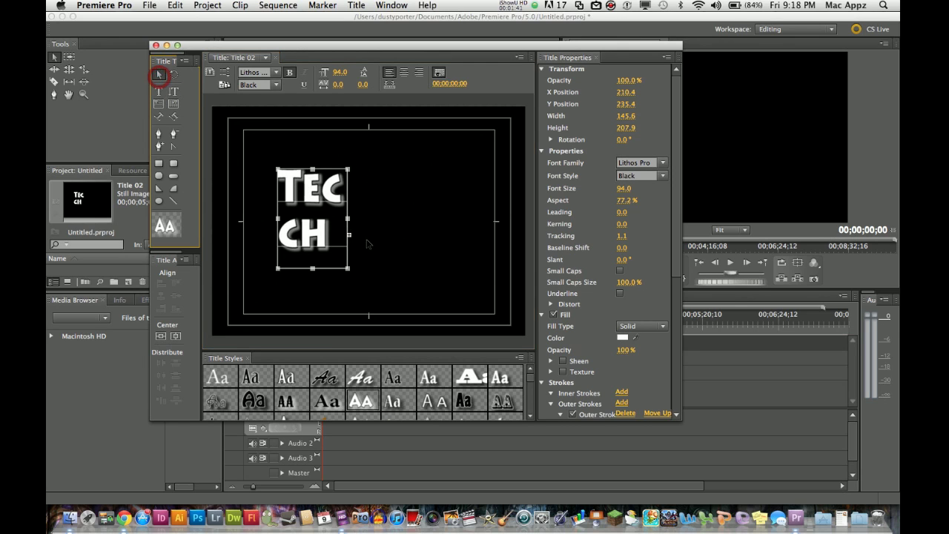
drag(348, 221, 480, 219)
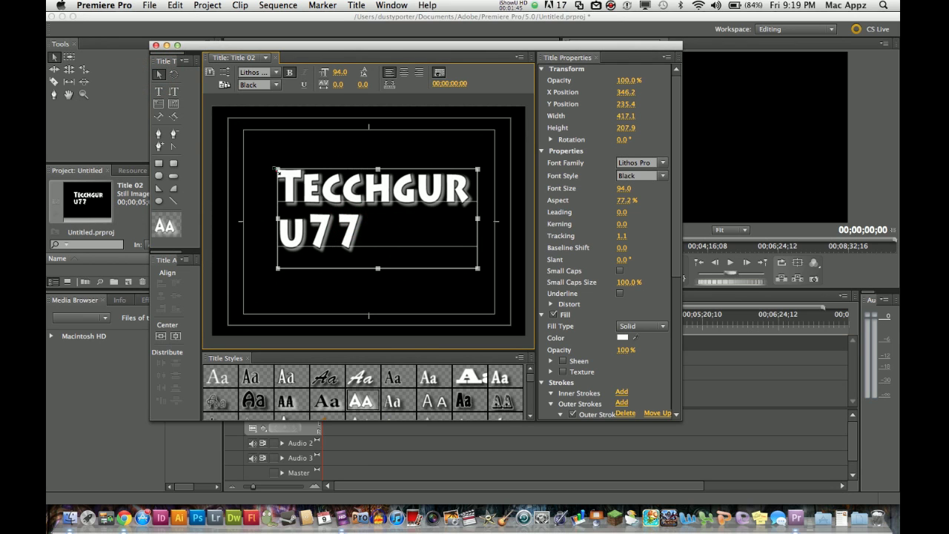
drag(277, 170, 247, 183)
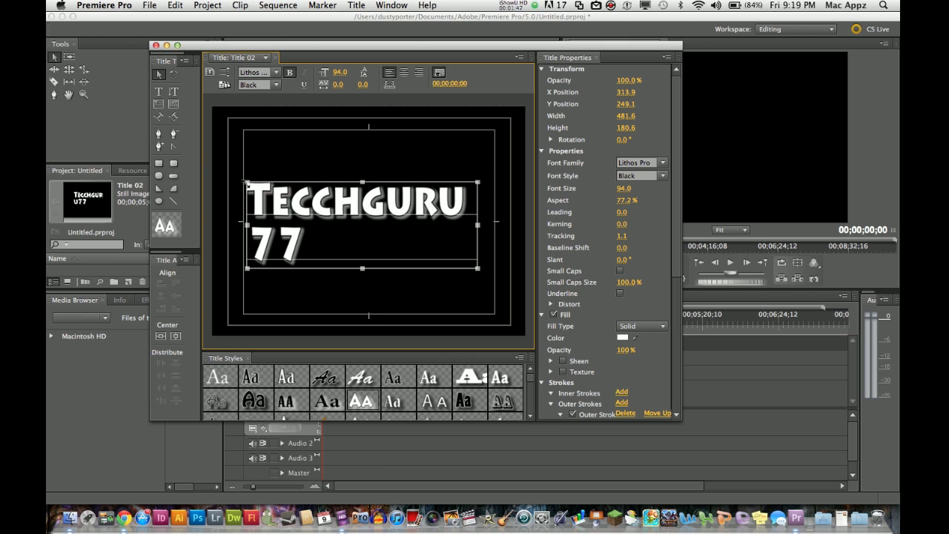
drag(478, 267, 519, 222)
drag(455, 212, 425, 241)
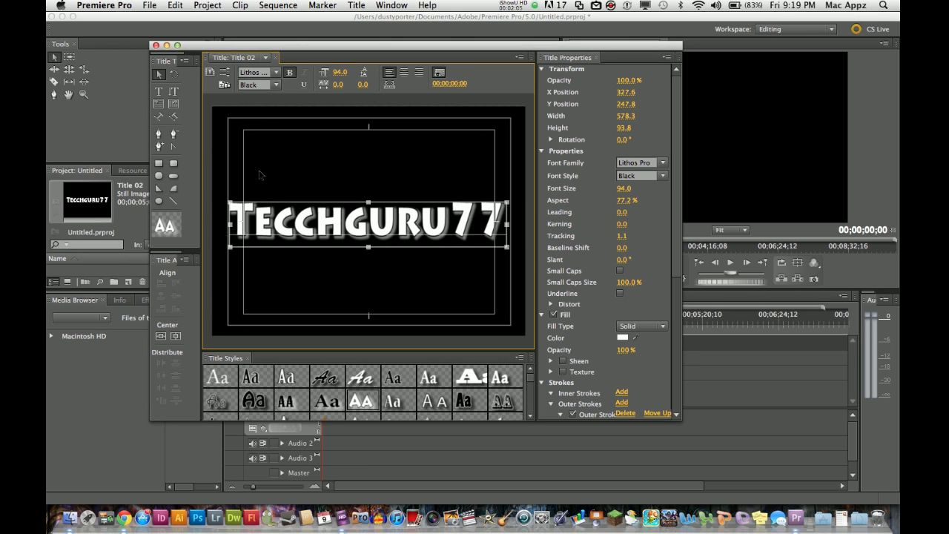
Keep the Lithos Pro Black font style and set font size 89.0 with kerning 1.0.
click(277, 73)
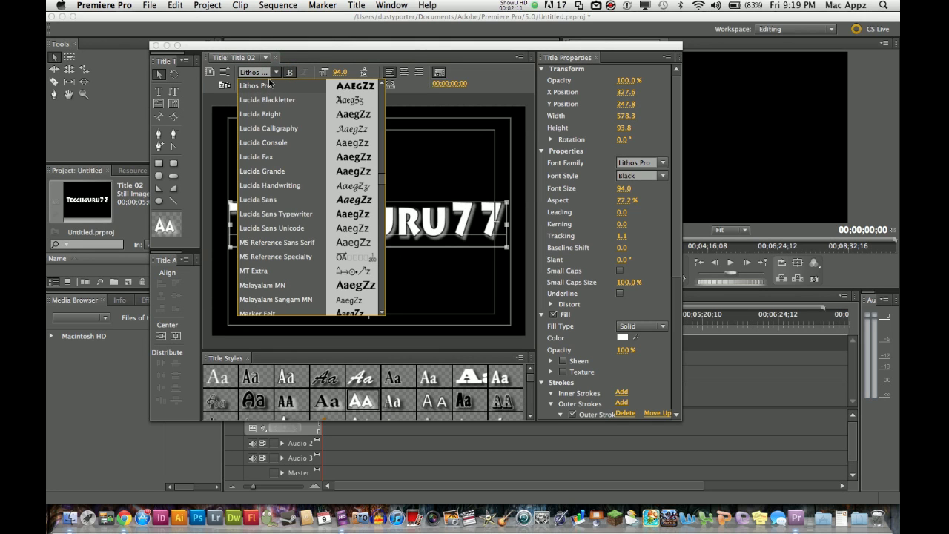
scroll(299, 119, down, 2)
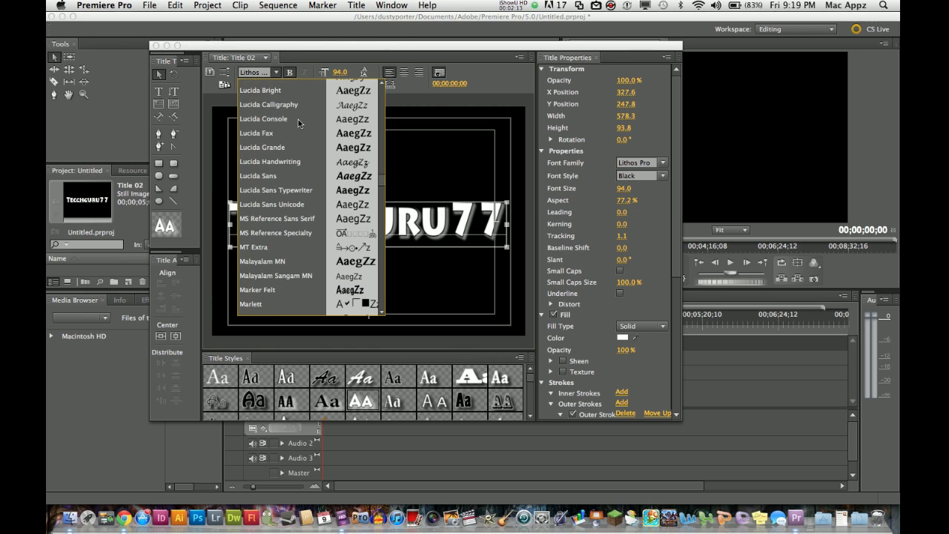
scroll(298, 120, down, 15)
scroll(298, 120, up, 10)
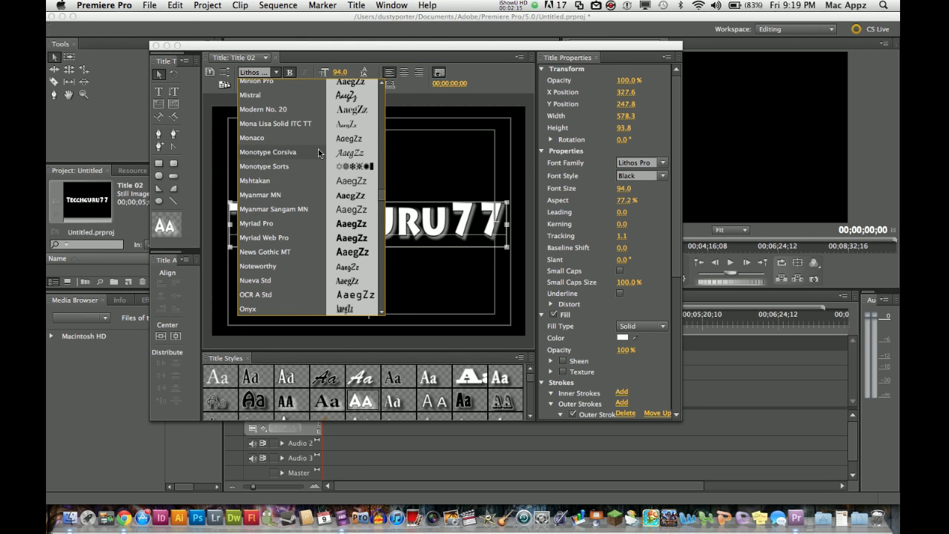
click(309, 59)
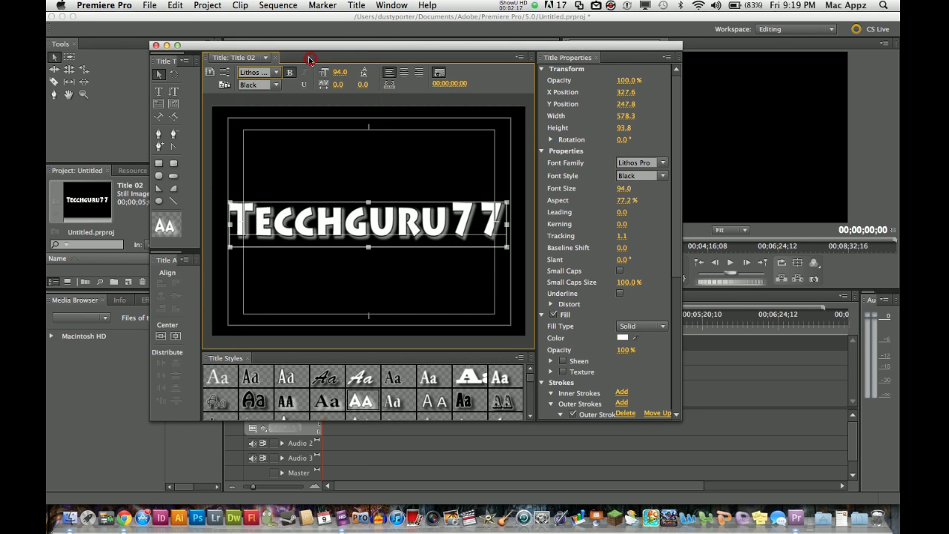
click(277, 86)
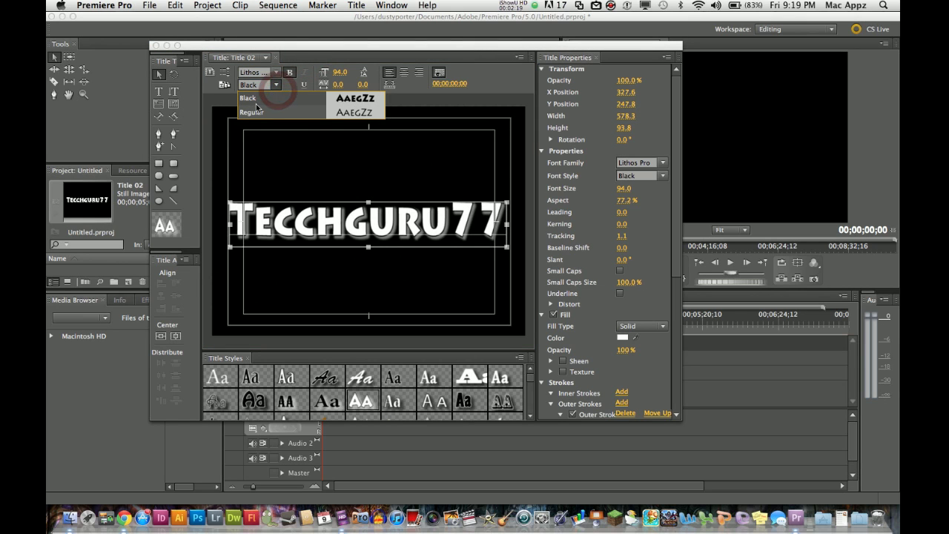
click(314, 59)
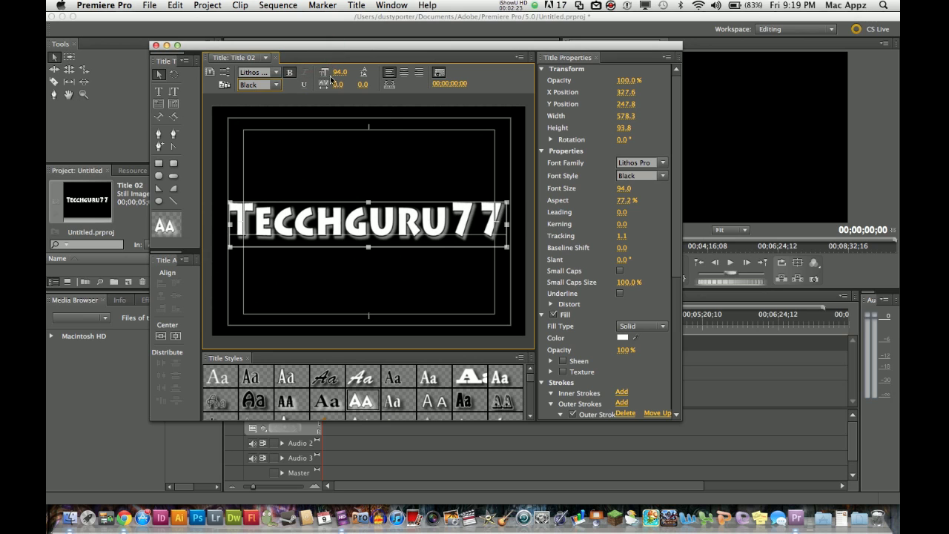
drag(340, 73, 336, 92)
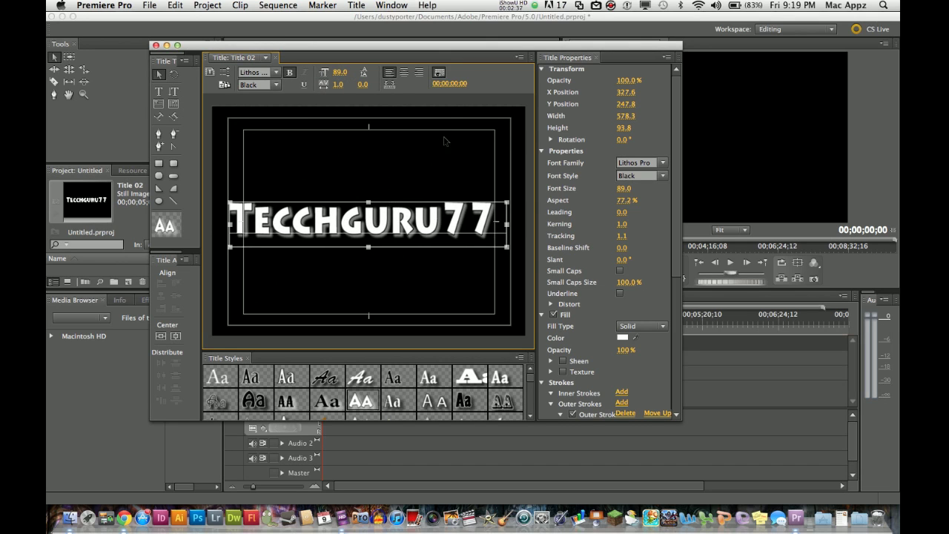
Center the Tecchguru77 text vertically and horizontally, placing it at X 328.2, Y 241.0.
click(440, 73)
click(439, 73)
click(161, 336)
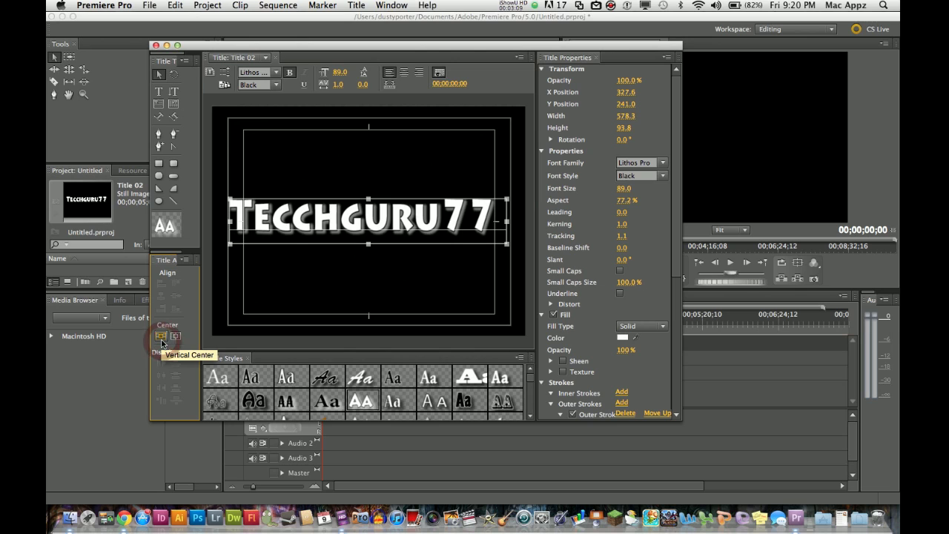
click(176, 337)
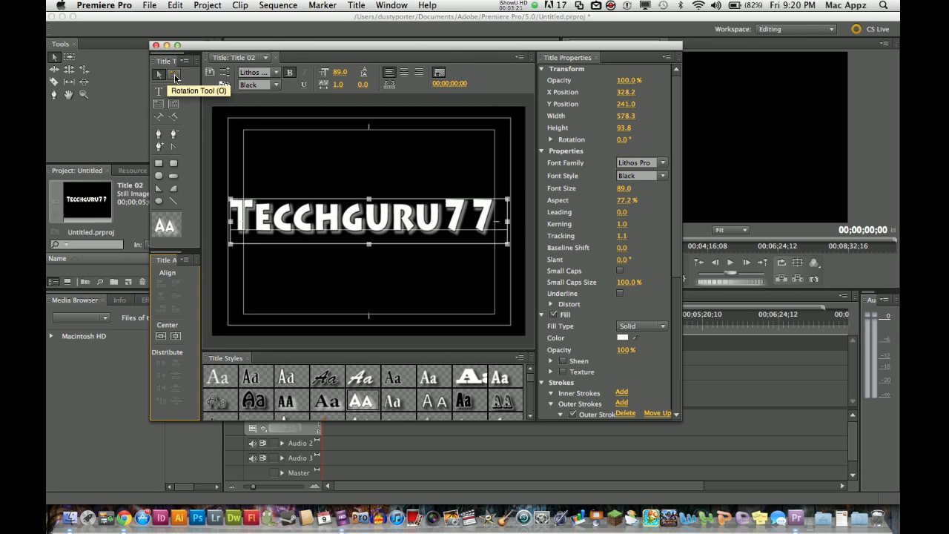
click(174, 75)
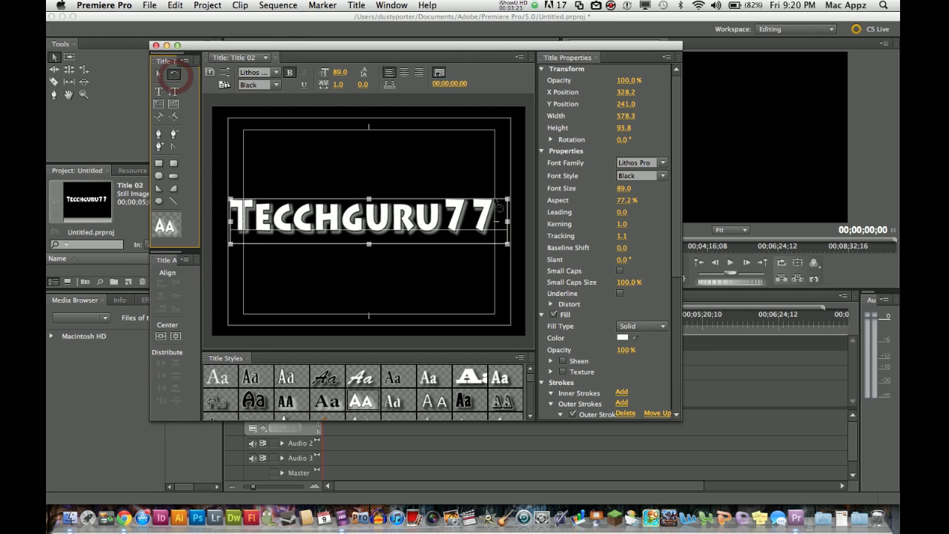
drag(506, 204, 501, 186)
click(440, 291)
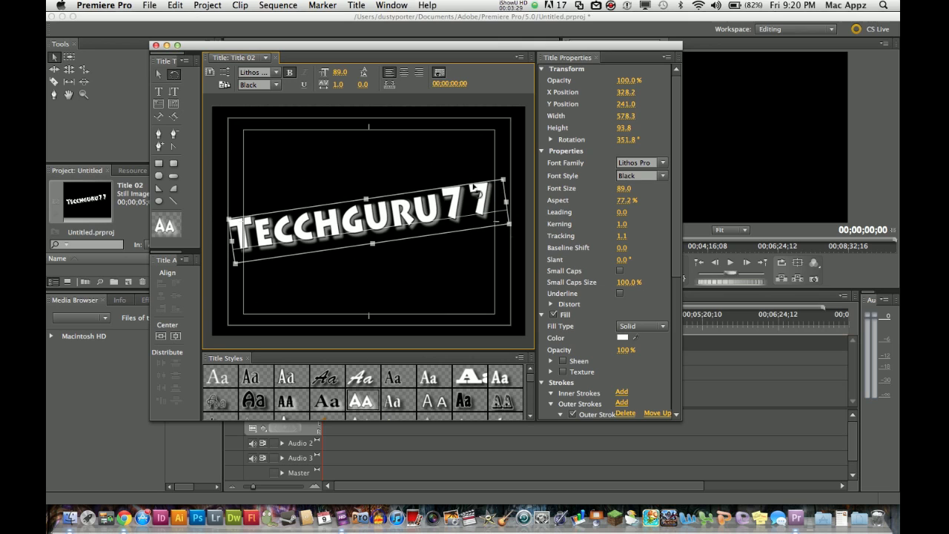
click(175, 104)
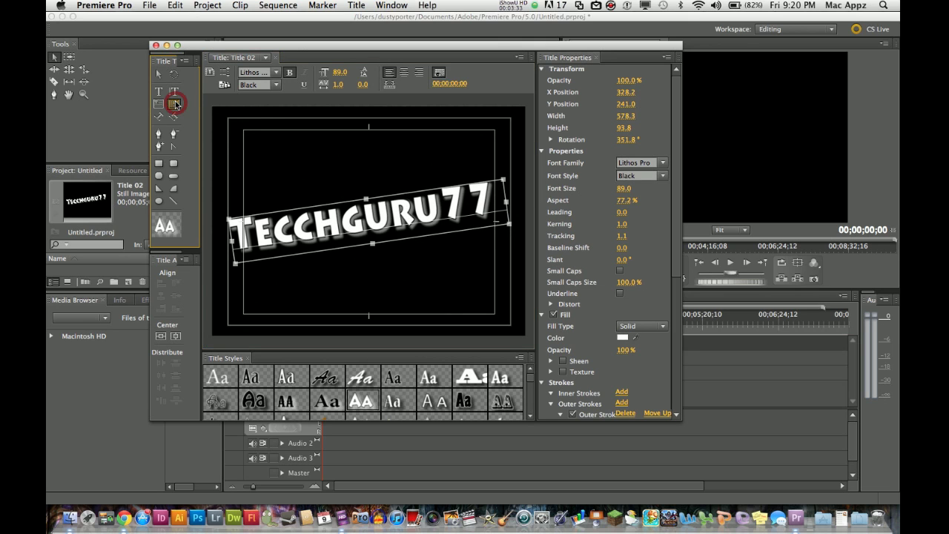
click(415, 224)
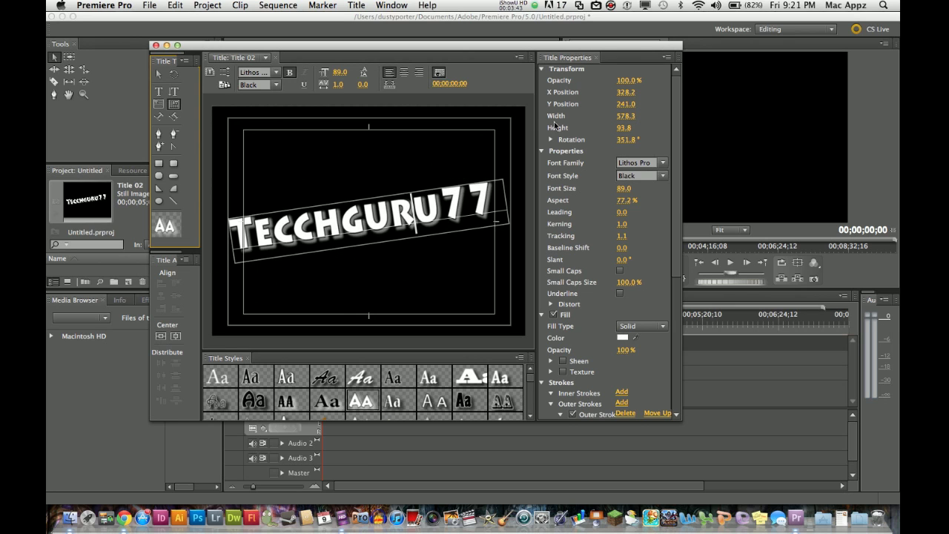
Scrub the text to aspect 76.2%, leading 54.0, kerning 4.0, tracking 0.1, baseline -5.0, slant -14°.
click(164, 80)
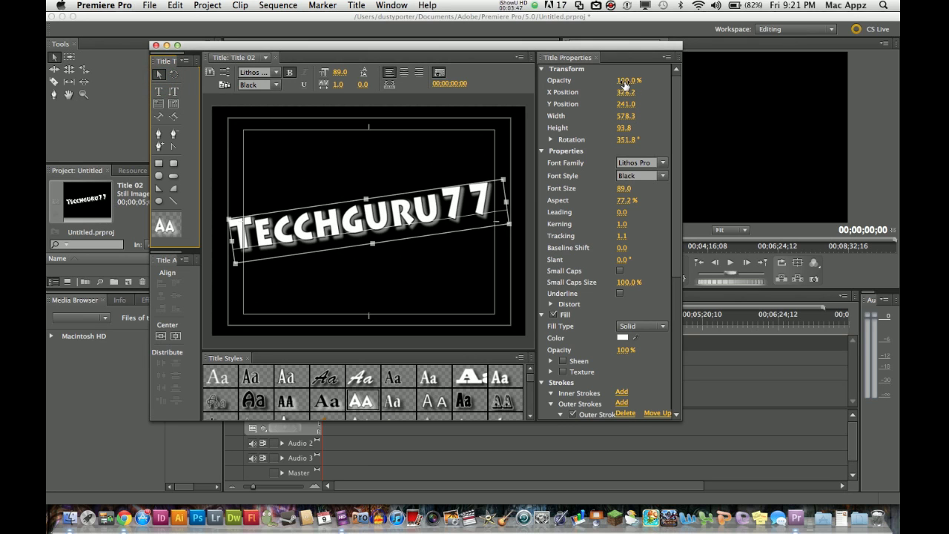
drag(625, 83, 631, 80)
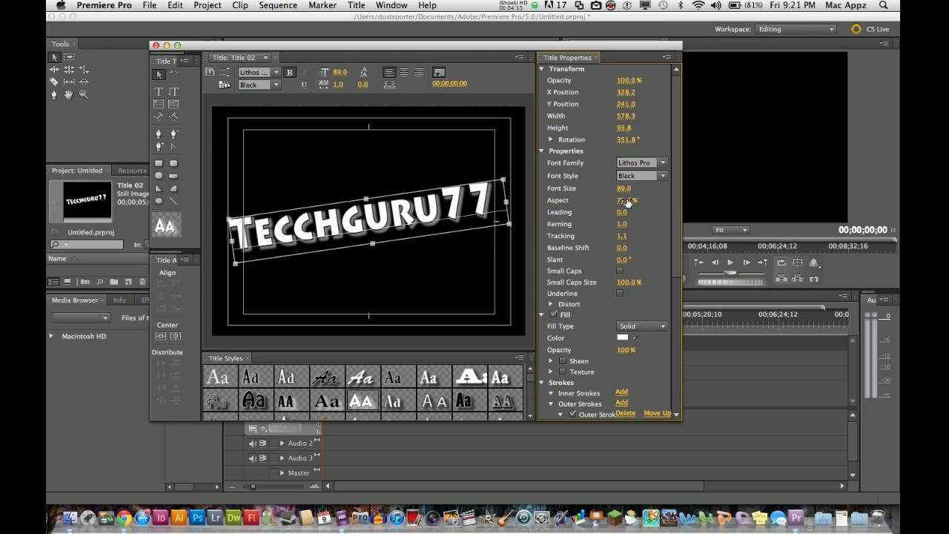
mouse_move(628, 201)
mouse_down()
mouse_move(603, 200)
mouse_move(630, 202)
mouse_up()
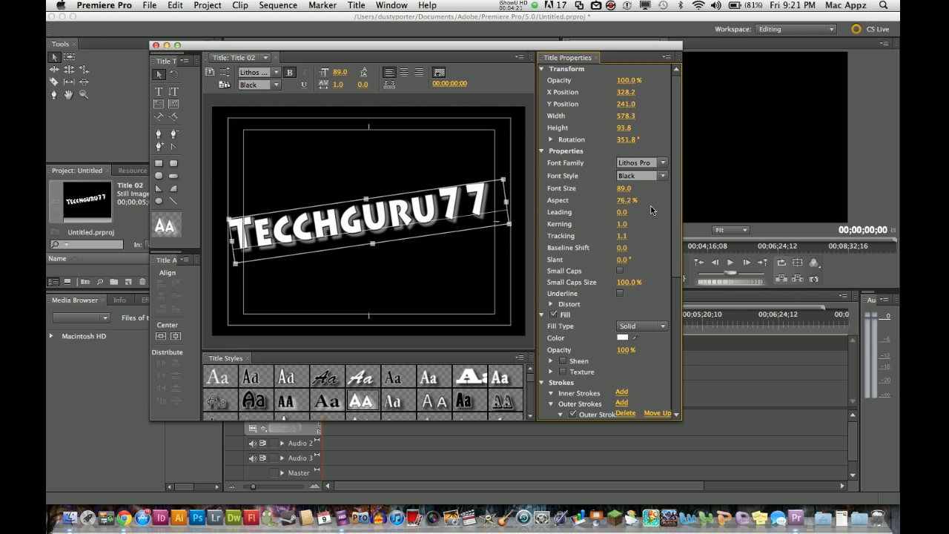
mouse_move(625, 214)
mouse_down()
mouse_move(637, 214)
mouse_move(627, 212)
mouse_up()
drag(622, 224, 631, 224)
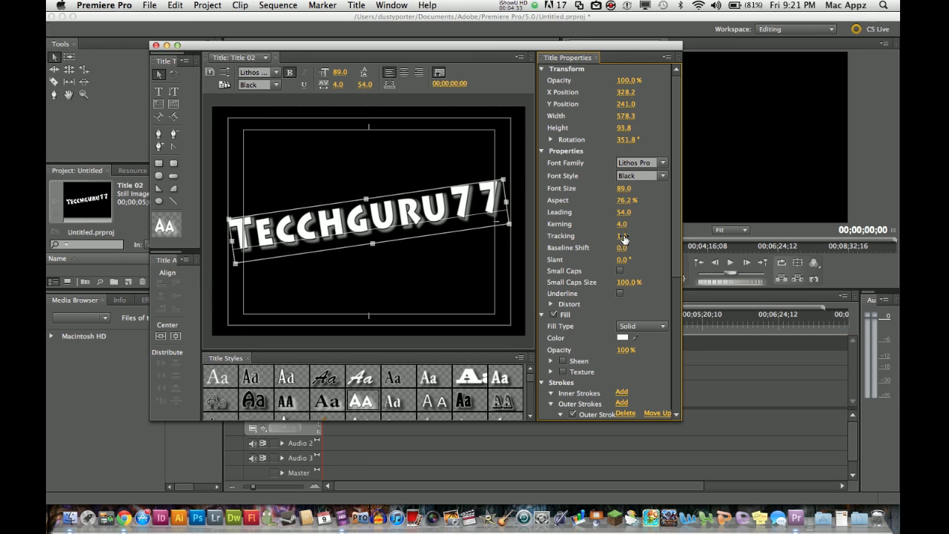
mouse_move(624, 238)
mouse_down()
mouse_move(632, 237)
mouse_move(613, 248)
mouse_move(640, 248)
mouse_move(627, 249)
mouse_up()
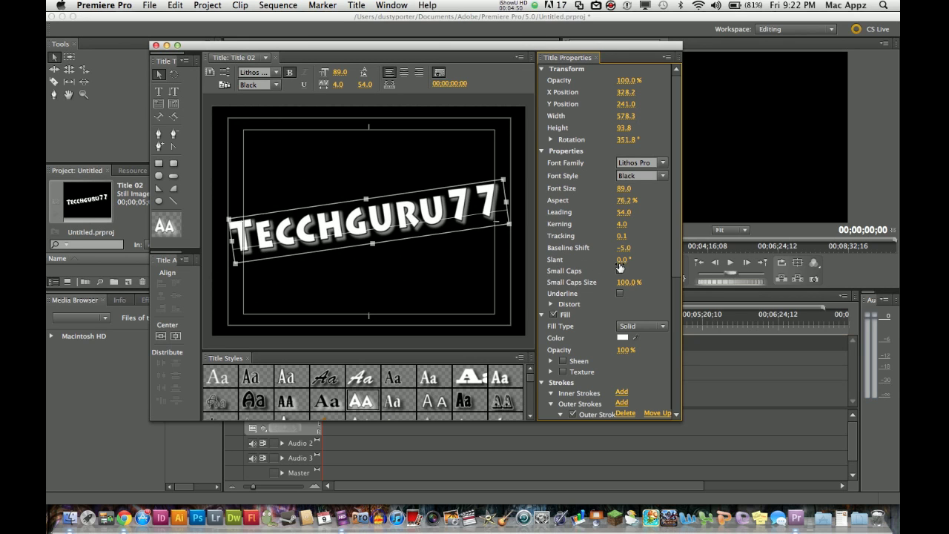
drag(623, 260, 600, 260)
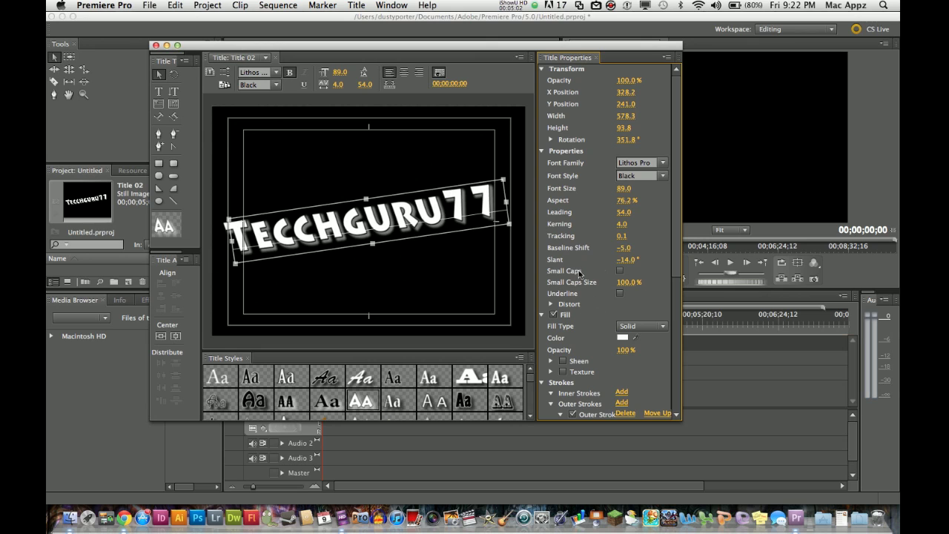
Switch the fill to Linear Gradient with a red (DD1515) left stop, widening the red area.
click(626, 327)
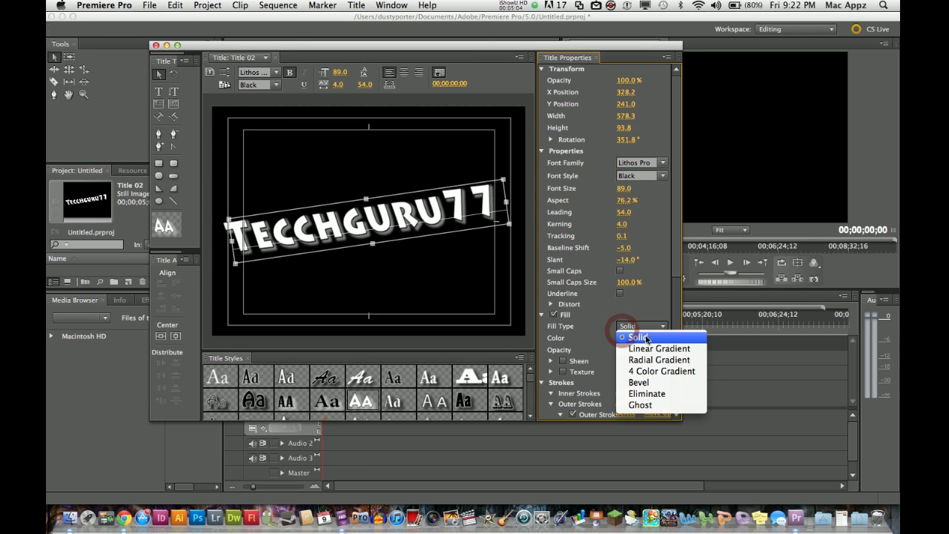
click(651, 349)
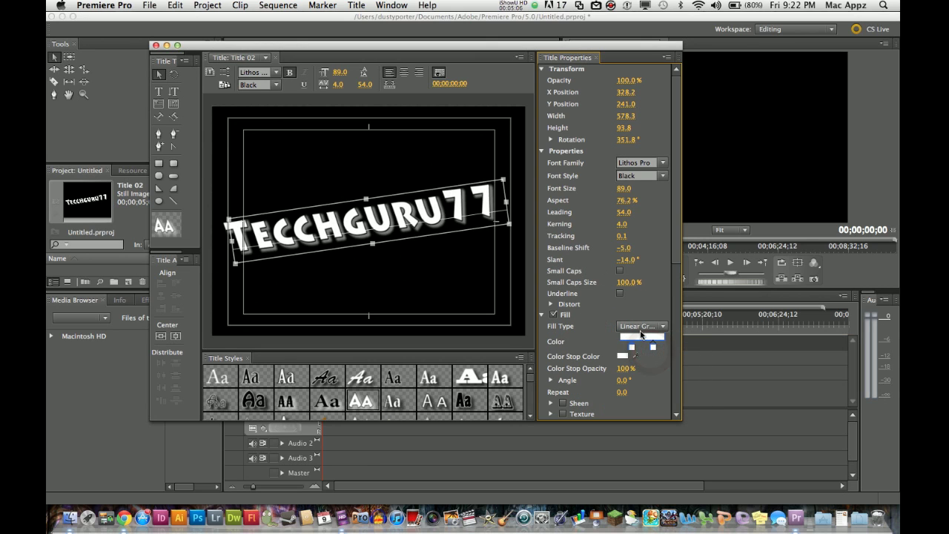
click(623, 357)
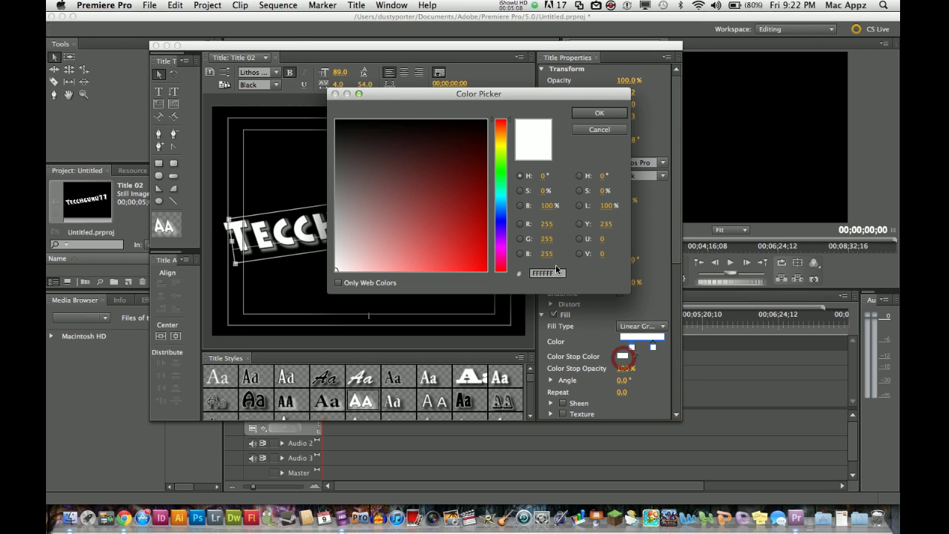
click(472, 251)
click(598, 114)
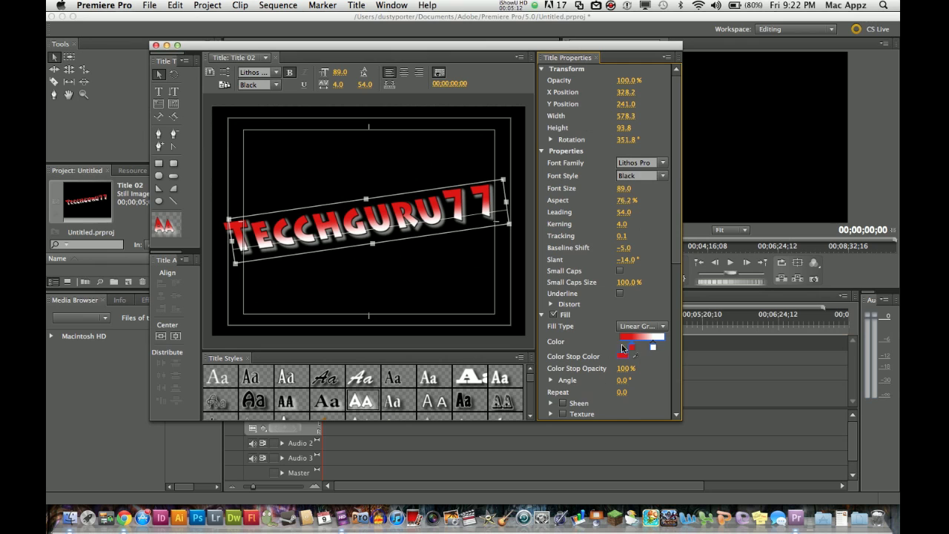
drag(636, 350, 642, 353)
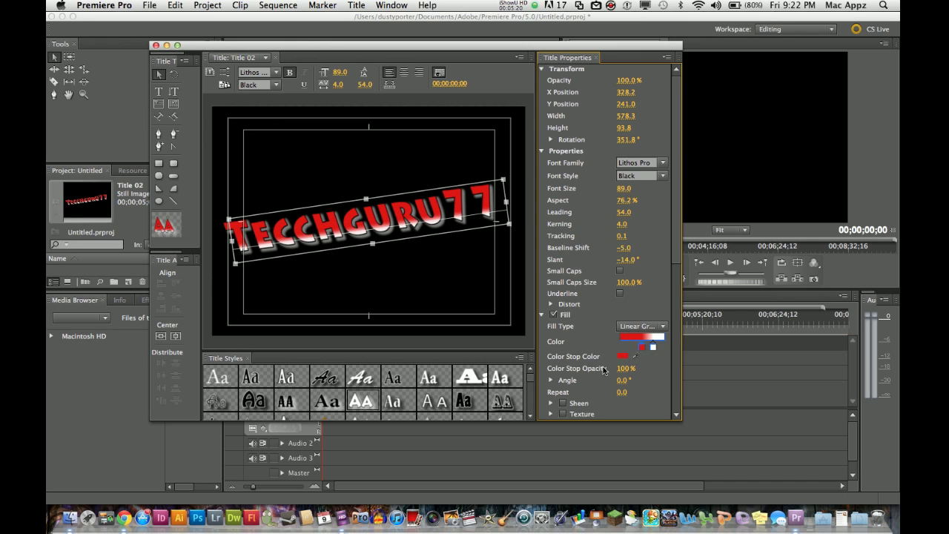
Lower the colour stop's opacity and set the gradient angle to 343.3°.
click(624, 372)
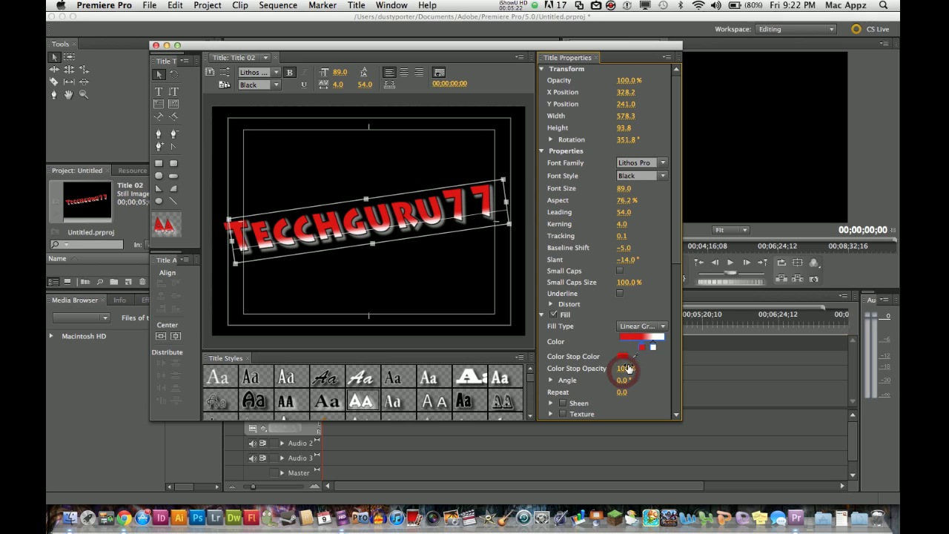
drag(629, 368, 634, 369)
scroll(579, 275, down, 2)
scroll(579, 276, down, 4)
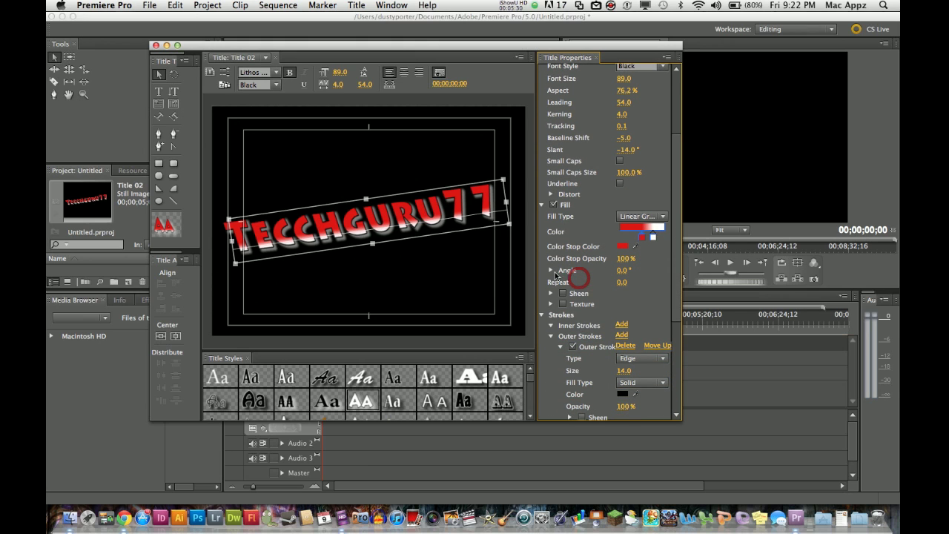
click(551, 270)
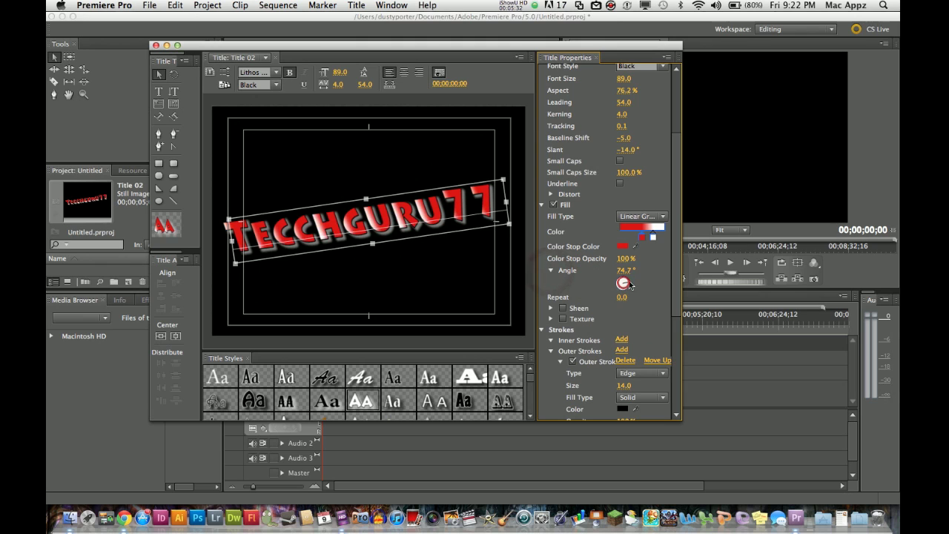
mouse_move(623, 283)
mouse_down()
mouse_move(633, 286)
mouse_move(623, 299)
mouse_move(622, 284)
mouse_move(625, 294)
mouse_up()
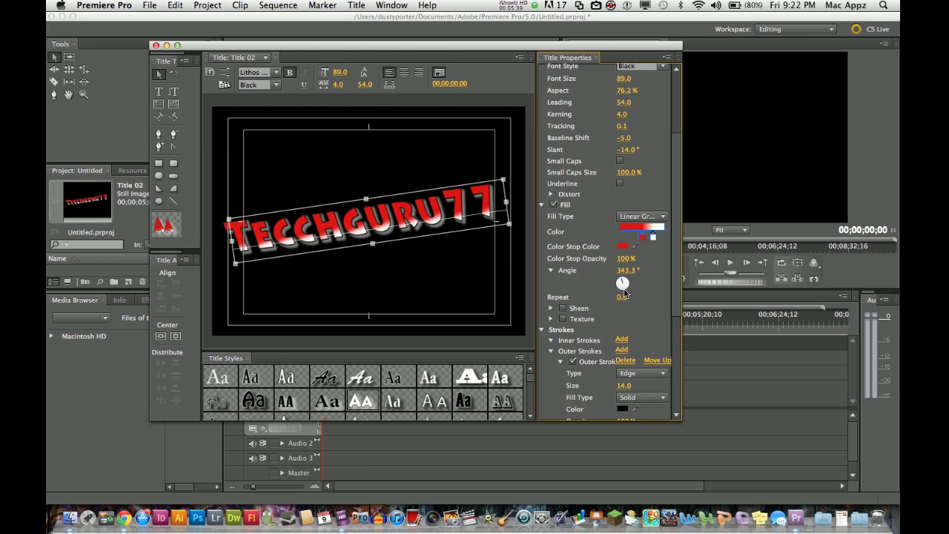
click(552, 308)
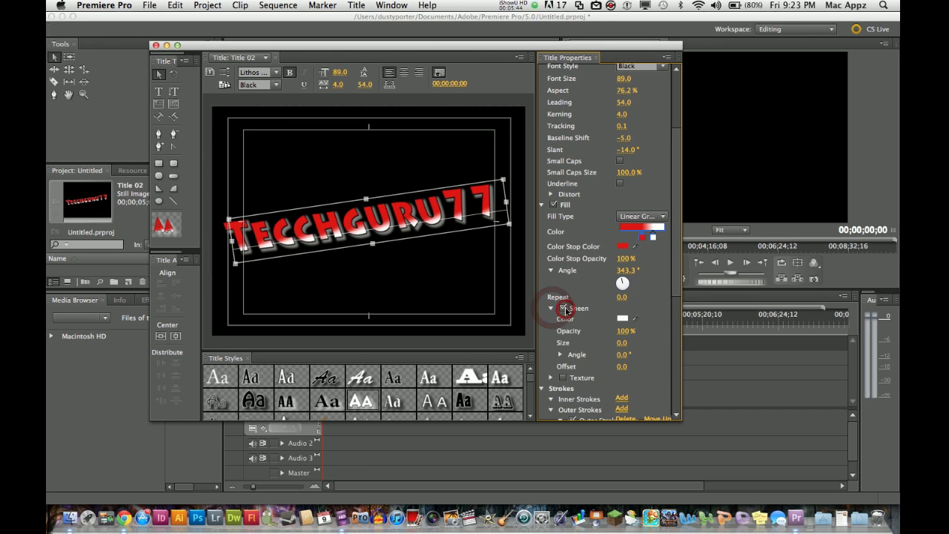
click(563, 308)
click(561, 309)
click(551, 309)
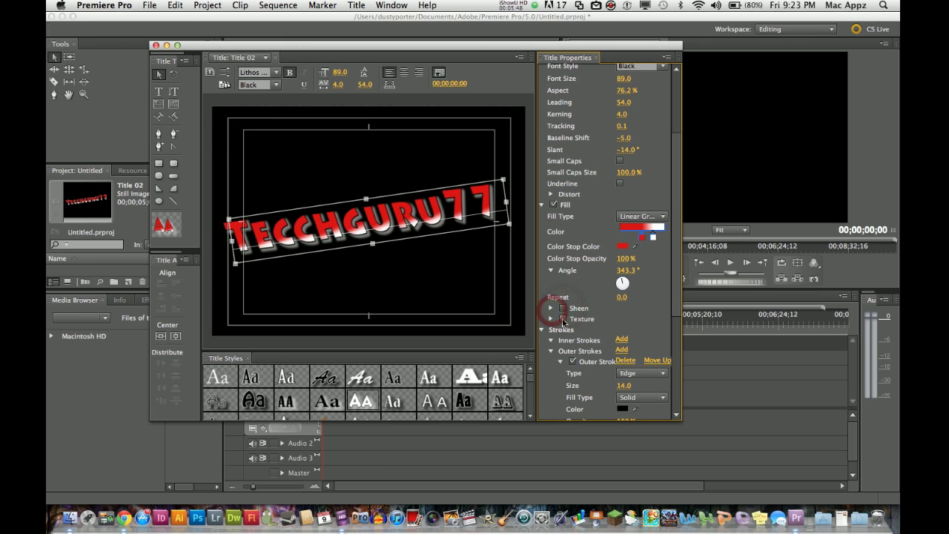
click(551, 319)
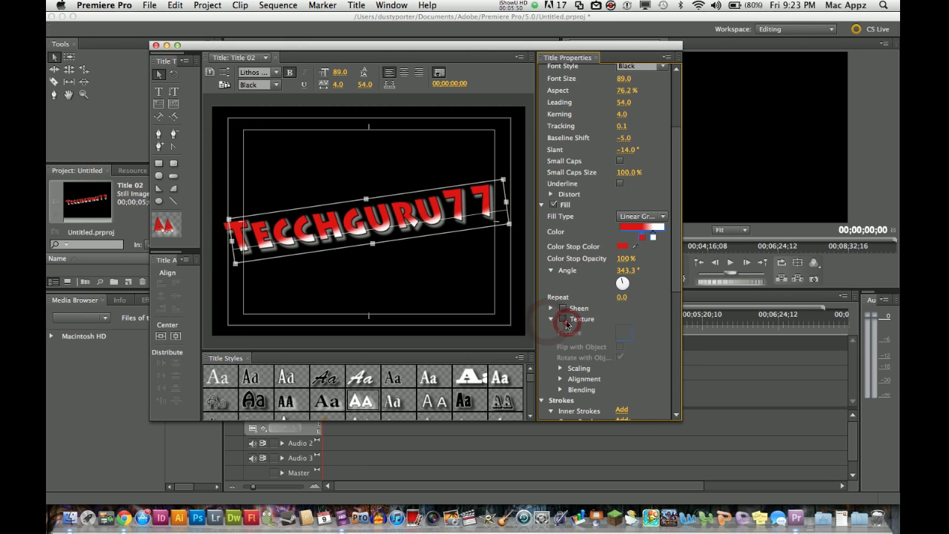
click(552, 320)
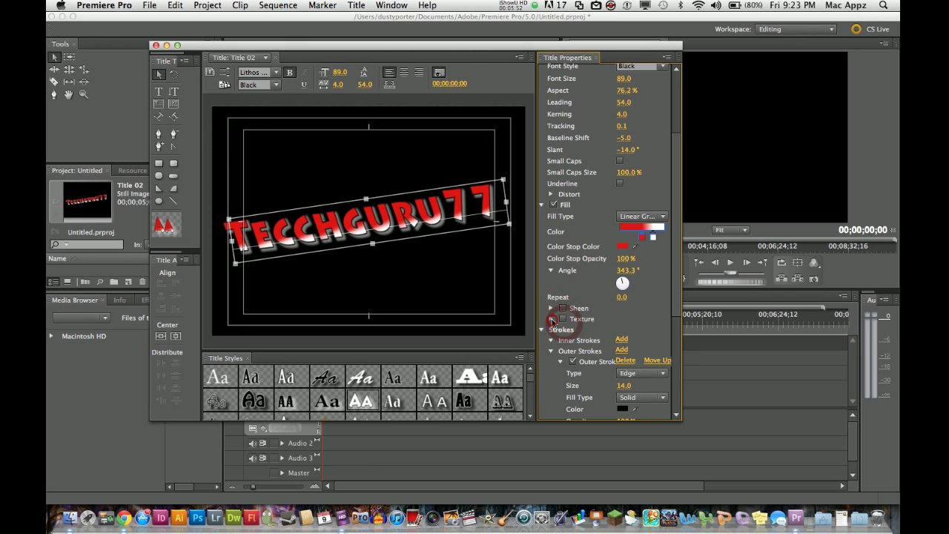
scroll(594, 300, down, 2)
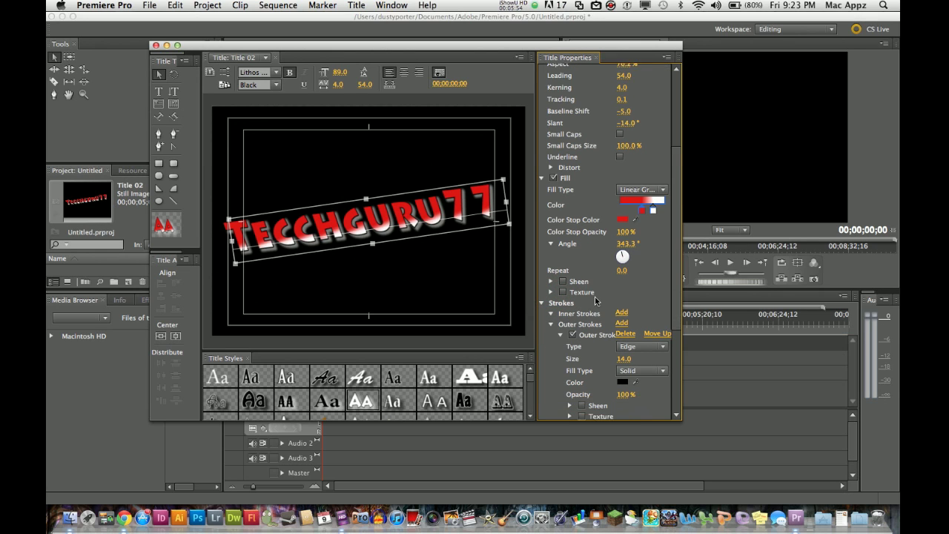
scroll(594, 300, down, 1)
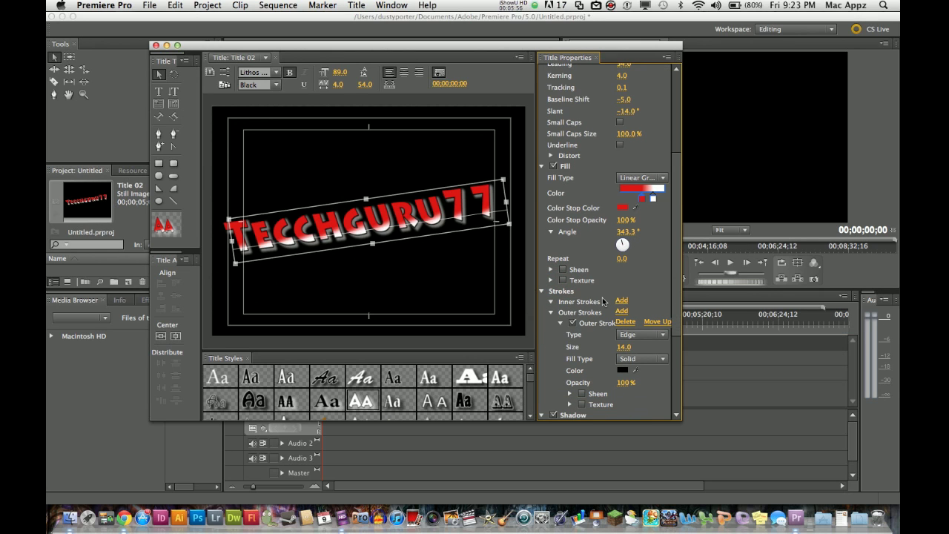
scroll(602, 301, down, 1)
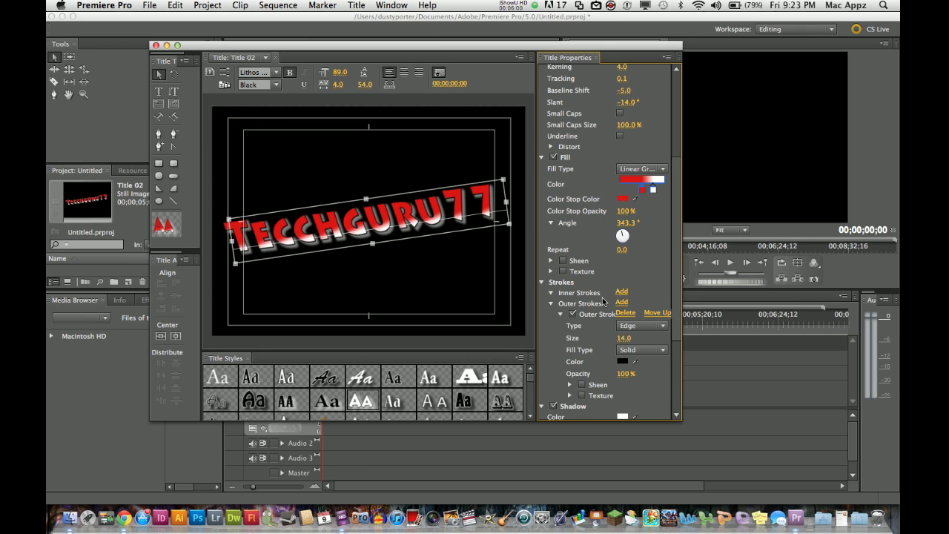
scroll(603, 301, down, 10)
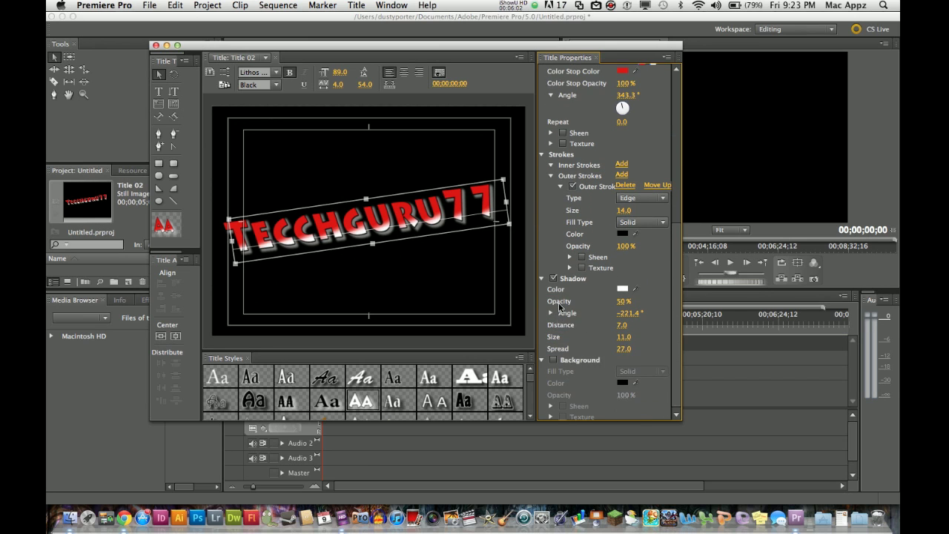
Try a red shadow colour, undo back to white, and set Shadow Opacity to 47%.
click(555, 279)
click(555, 279)
click(621, 290)
click(475, 263)
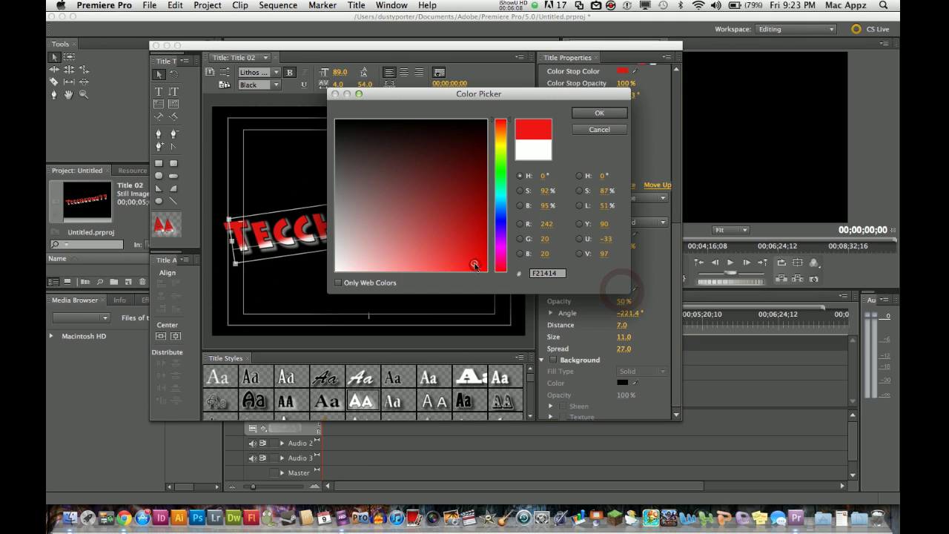
click(583, 113)
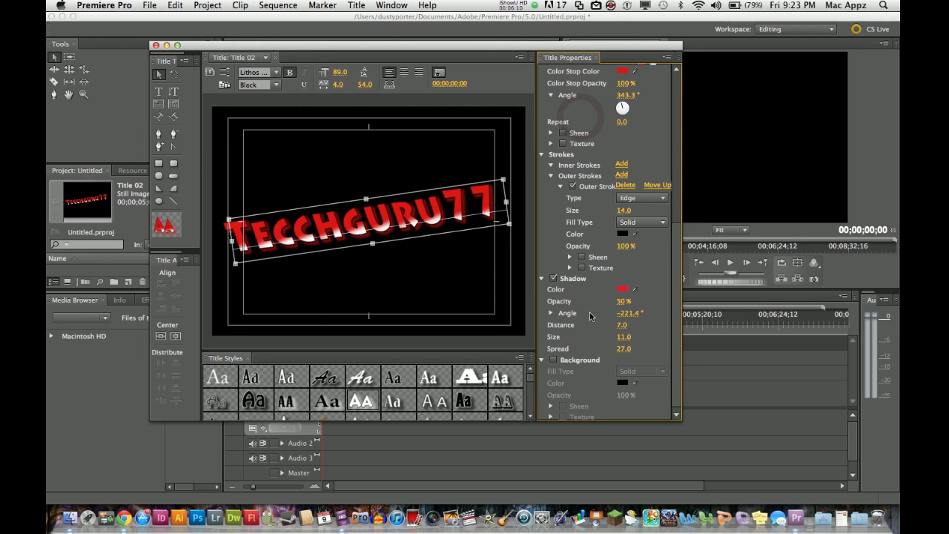
key(super+z)
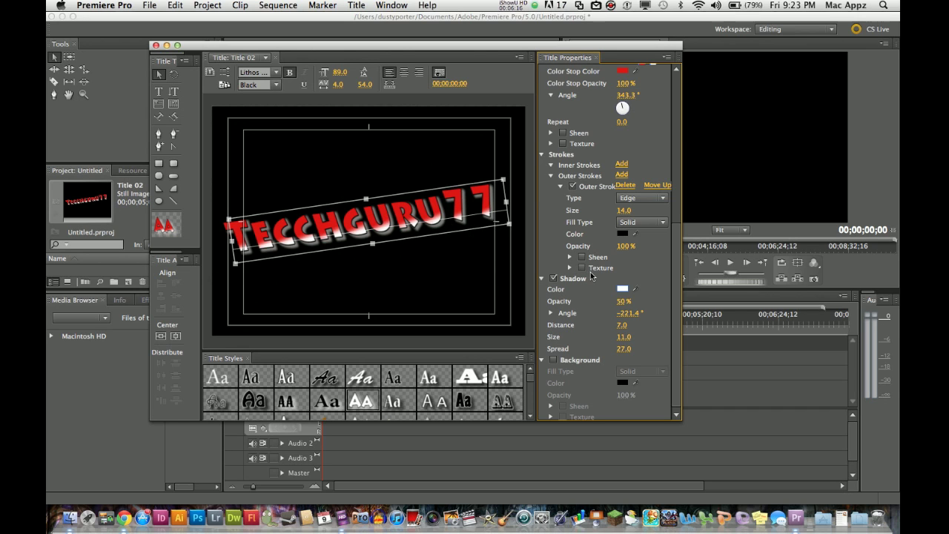
drag(623, 301, 619, 301)
scroll(602, 311, down, 1)
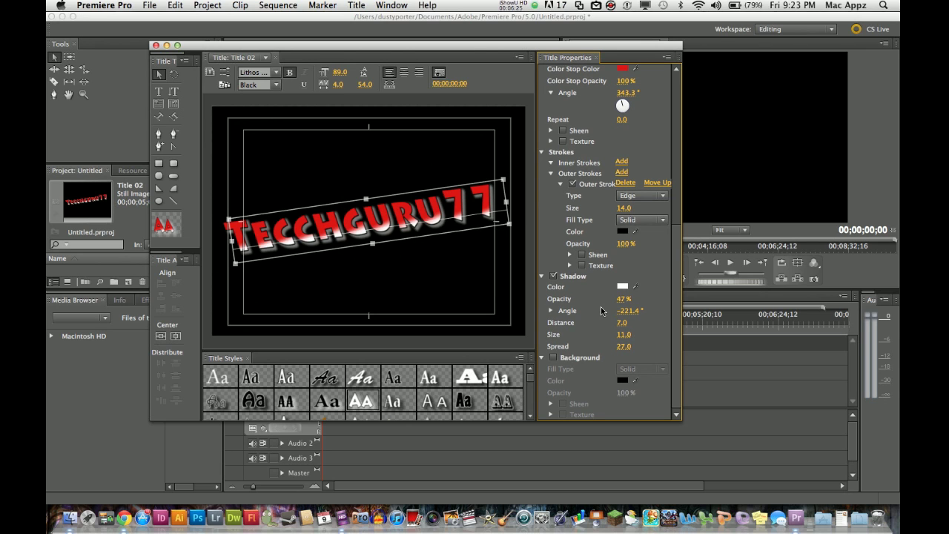
Turn on the title's Background fill and shift its colour hue toward yellow.
click(554, 358)
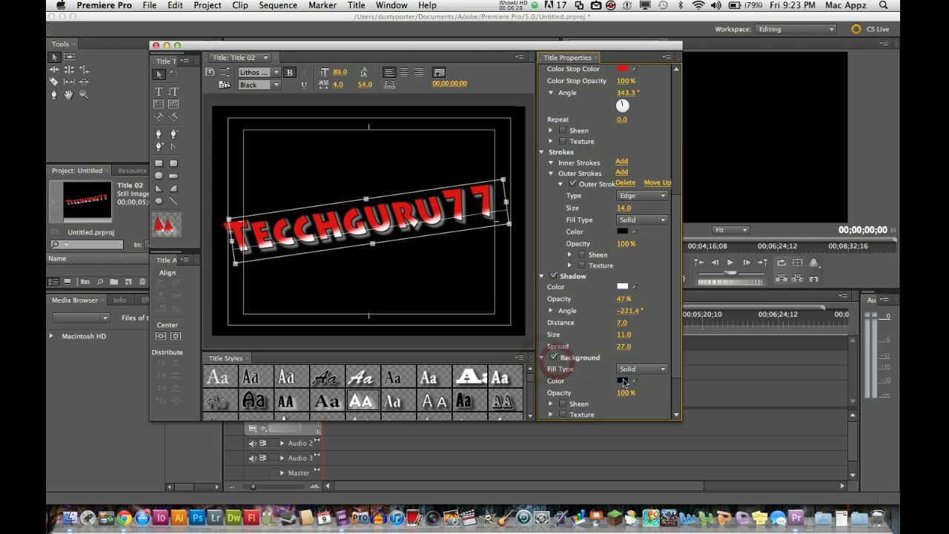
click(622, 379)
click(503, 149)
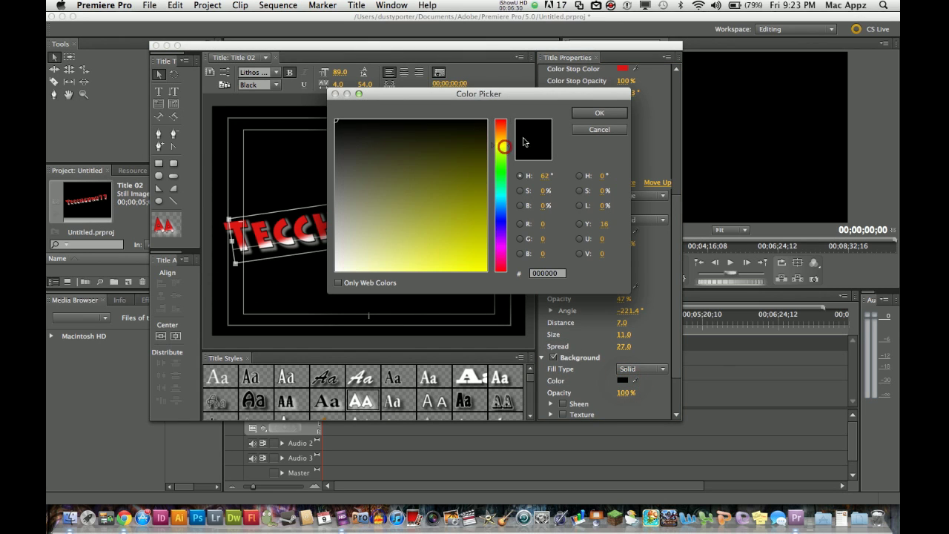
click(591, 113)
Apply a bright yellow background, then undo it to keep solid black at 100% opacity.
click(623, 380)
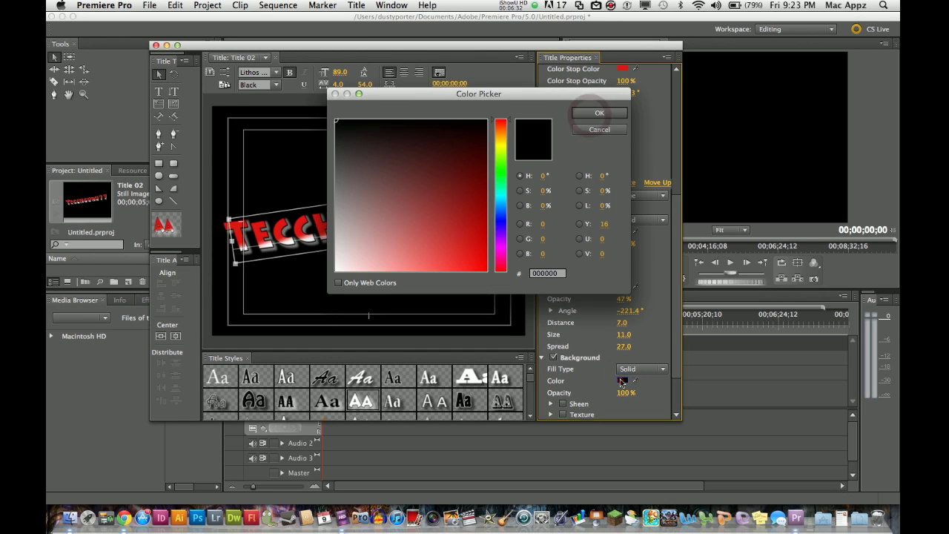
click(473, 164)
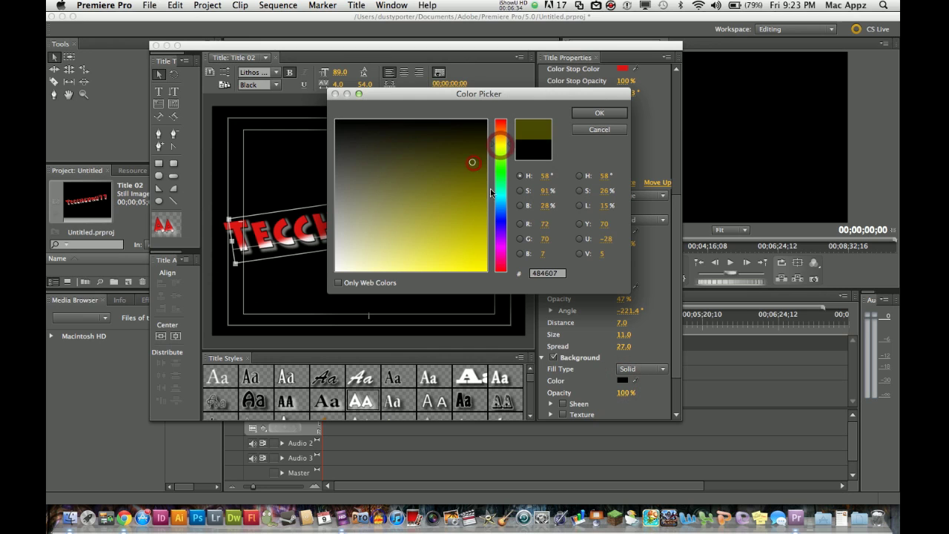
click(471, 198)
click(462, 236)
click(464, 260)
click(597, 112)
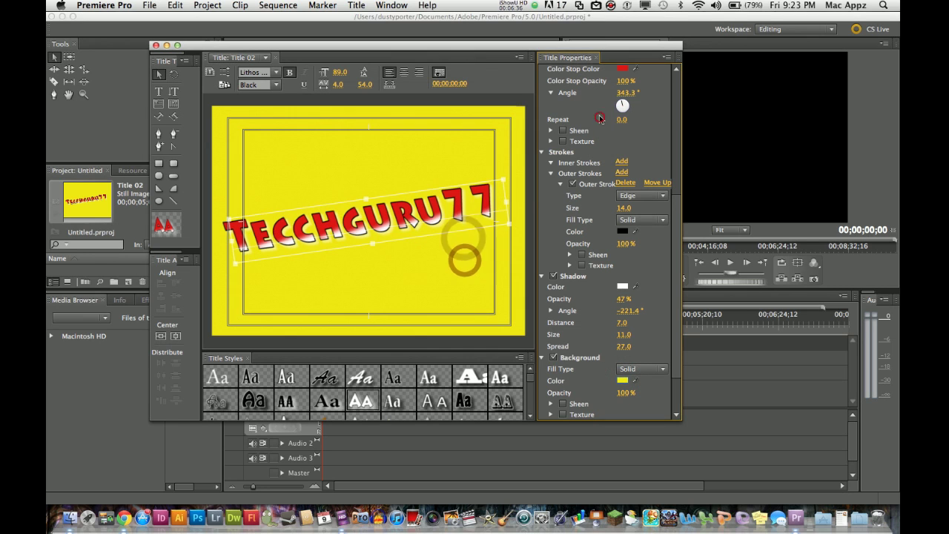
key(super+z)
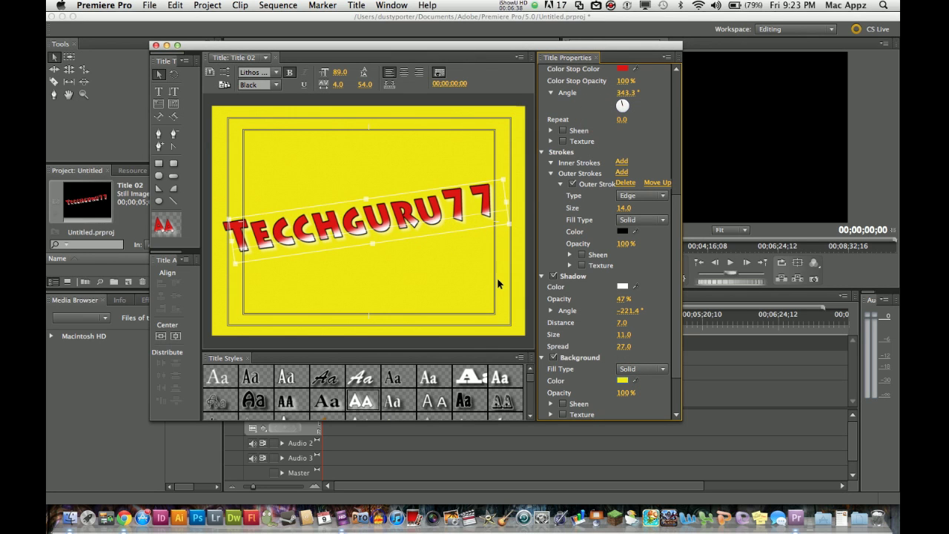
scroll(596, 298, up, 2)
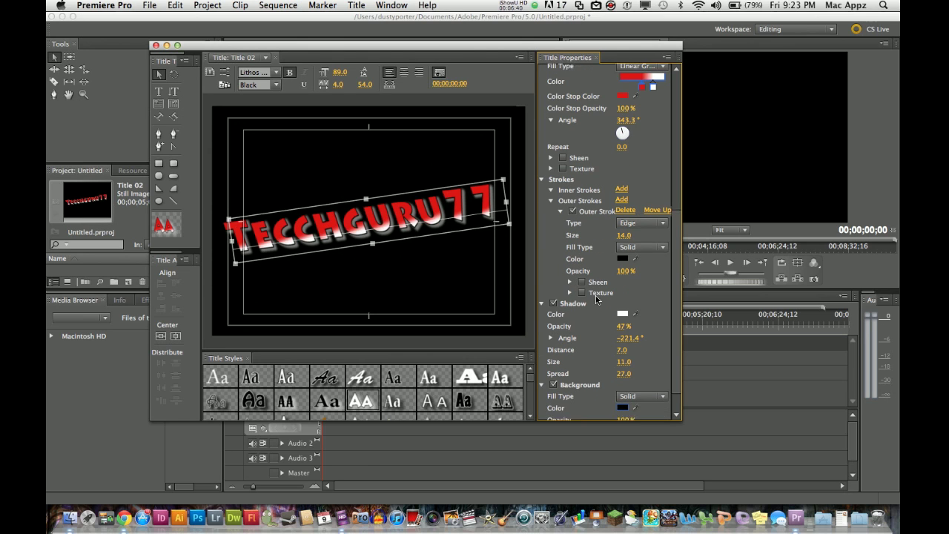
scroll(598, 304, down, 1)
scroll(602, 319, down, 1)
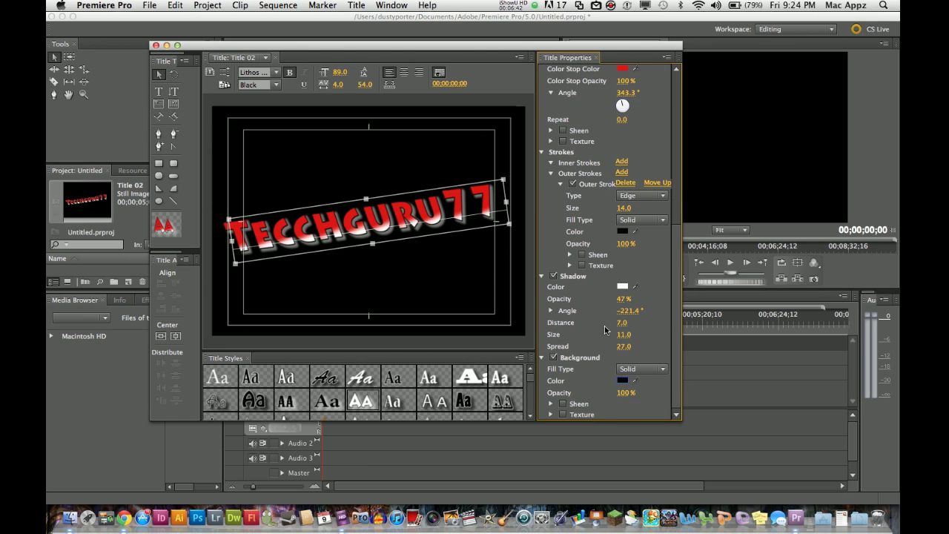
Close the Titler and place Title 02 at the start of the Video 1 track.
click(156, 46)
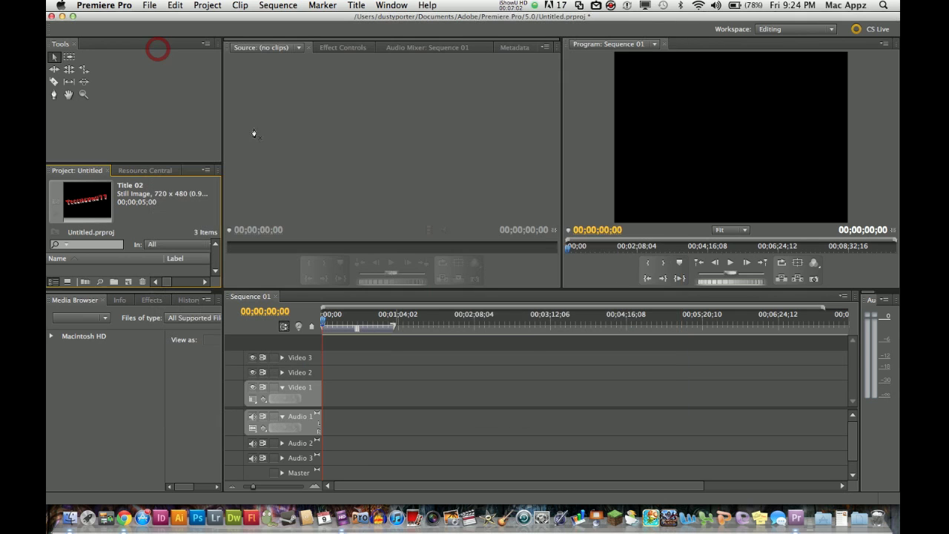
click(82, 212)
drag(385, 375, 326, 392)
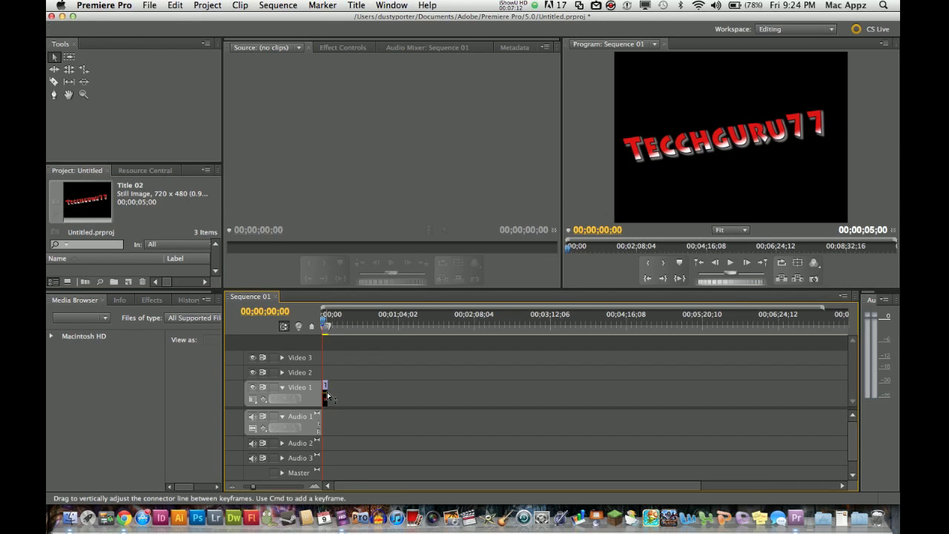
Reopen the Title 02 clip in the Titler and shift the background frame shown behind it.
click(325, 389)
double_click(325, 388)
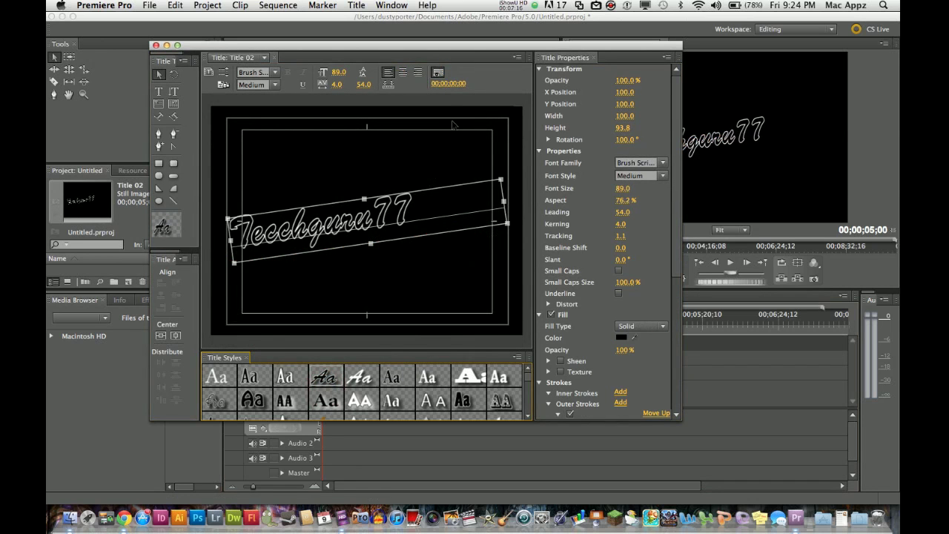
drag(447, 85, 454, 87)
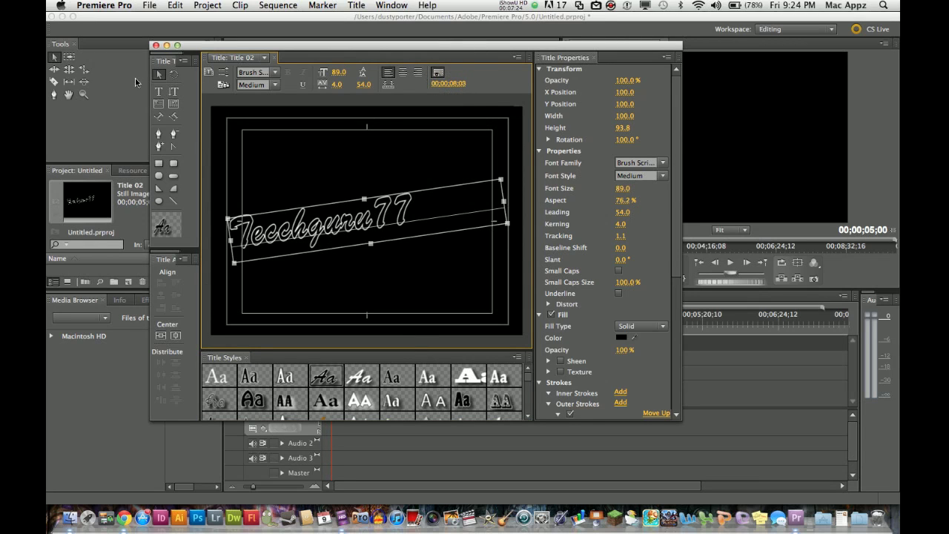
Close the Titler and stretch the Title 02 clip so the sequence runs to 00;00;56;13.
click(155, 45)
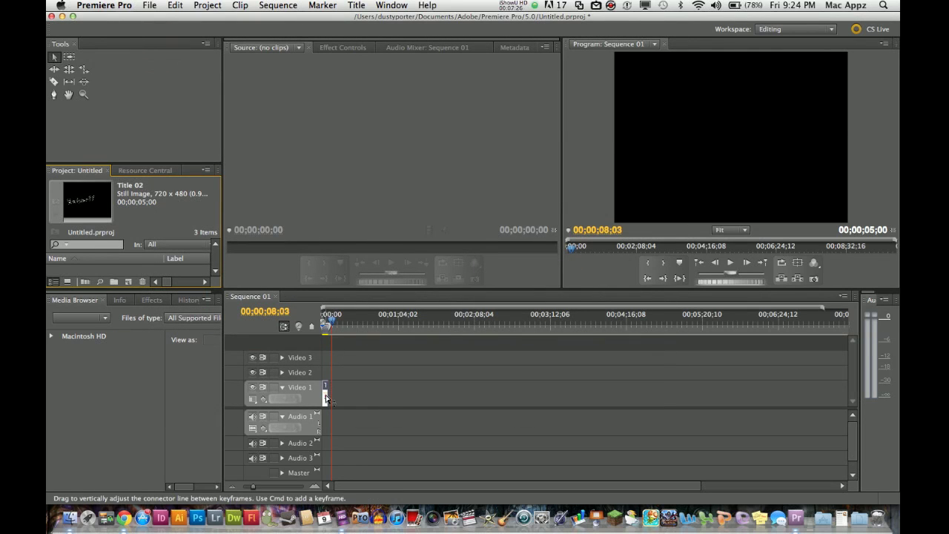
click(327, 397)
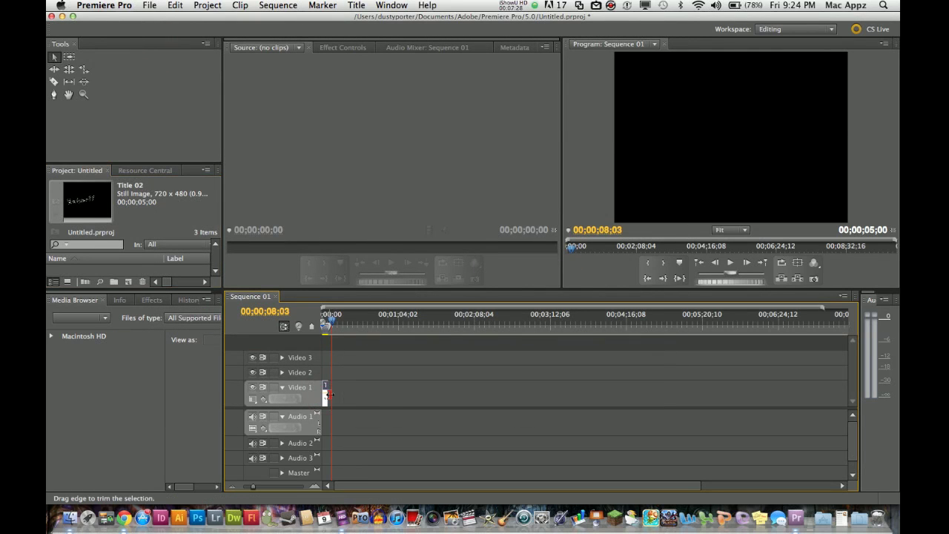
drag(328, 395, 389, 397)
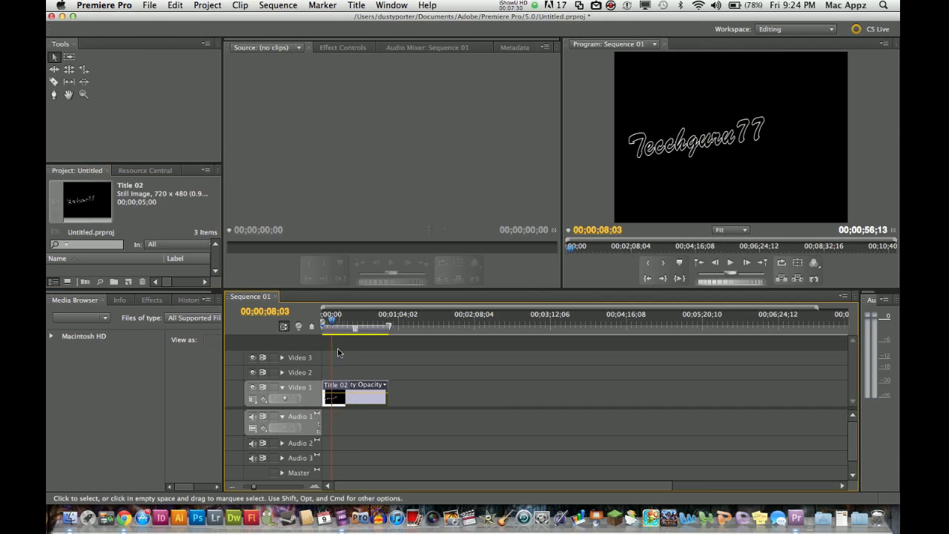
Play back the sequence and set the clip to display Opacity > Opacity on the timeline.
key(space)
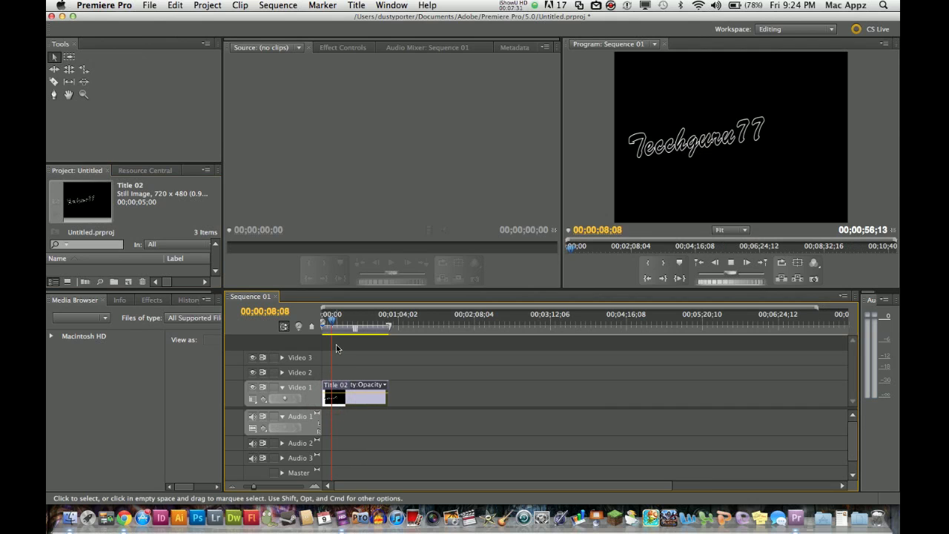
click(385, 385)
mouse_move(392, 411)
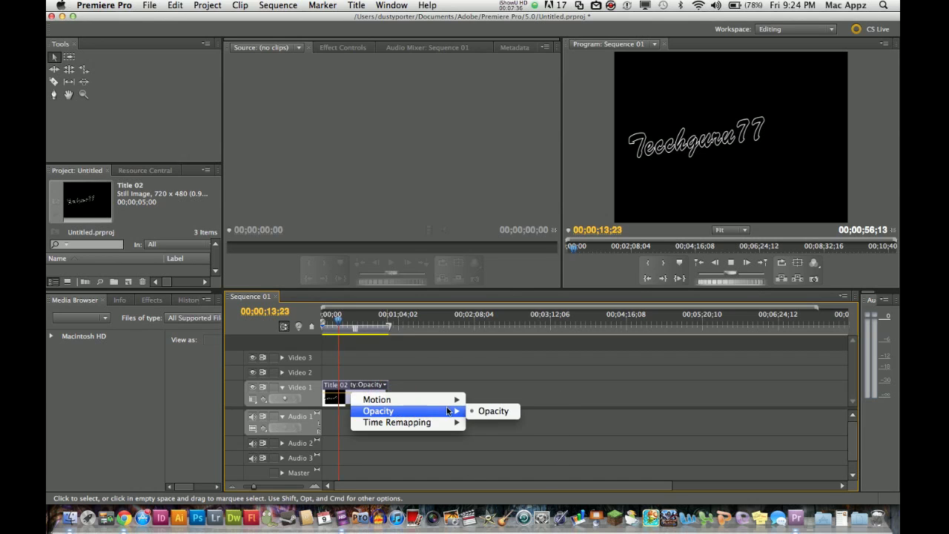
click(484, 412)
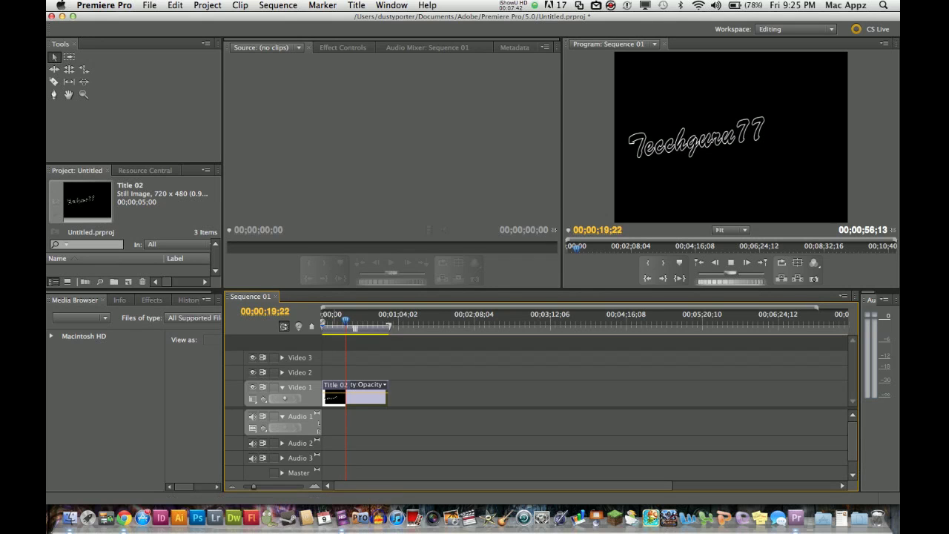
Create a new Default Still title, keeping the name Title 03.
click(356, 5)
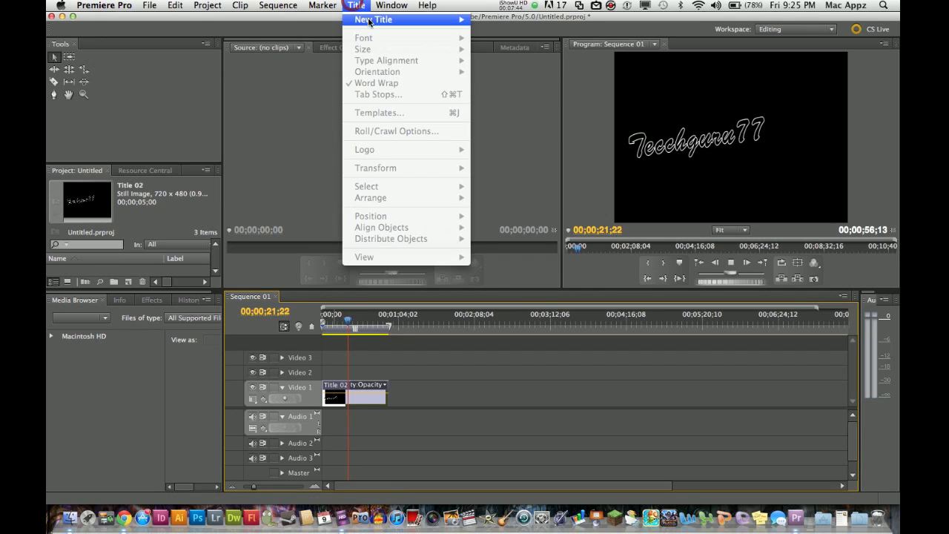
mouse_move(400, 20)
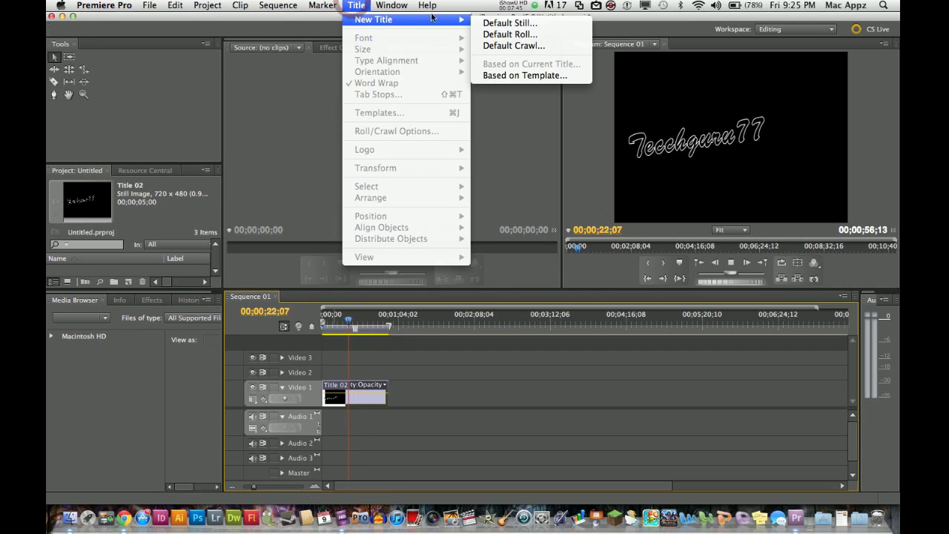
click(504, 24)
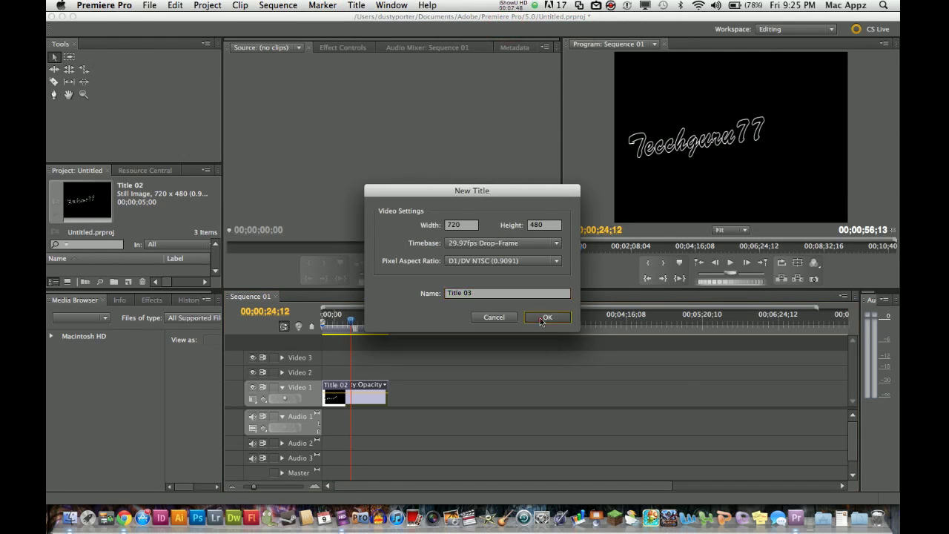
click(541, 319)
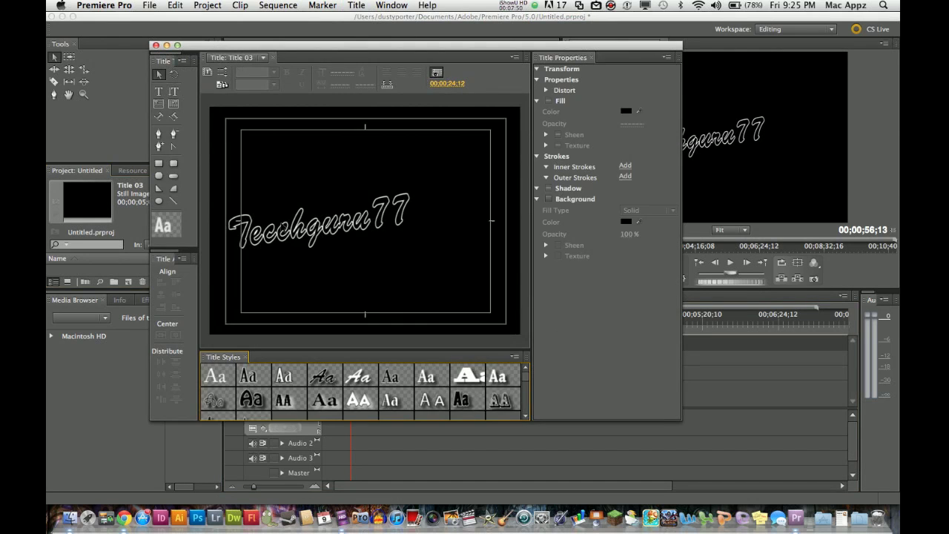